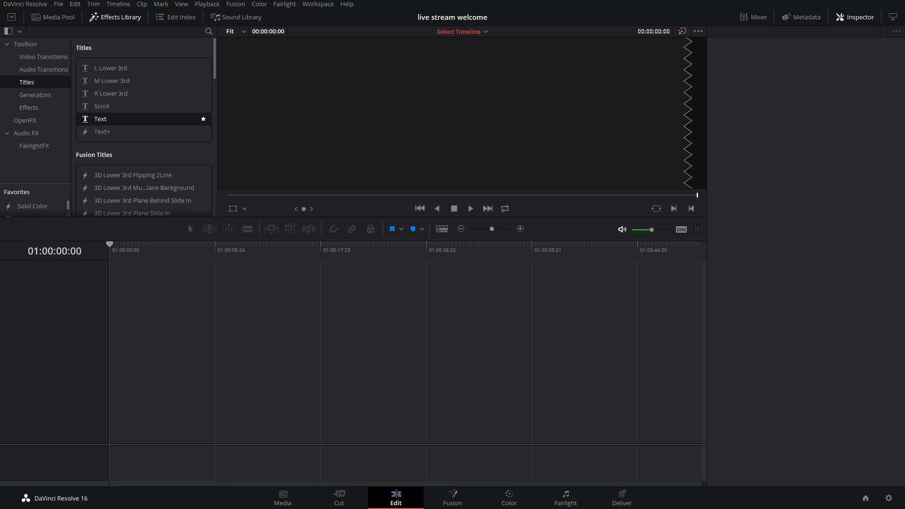
Step: Hide the clip settings and review the repeated abc-epic.mov clips near the end of the timeline by playing them back
left_click(855, 17)
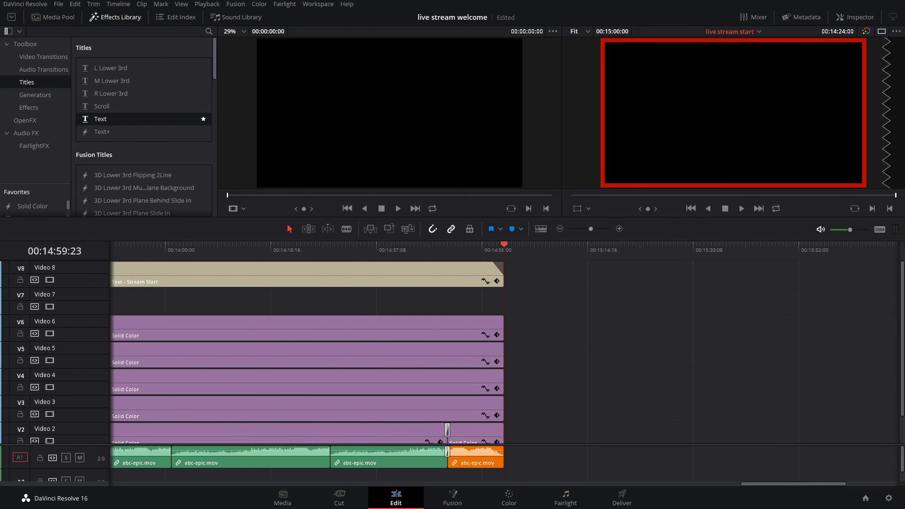
mouse_move(793, 484)
left_mouse_down()
mouse_move(163, 484)
mouse_move(778, 484)
left_mouse_up()
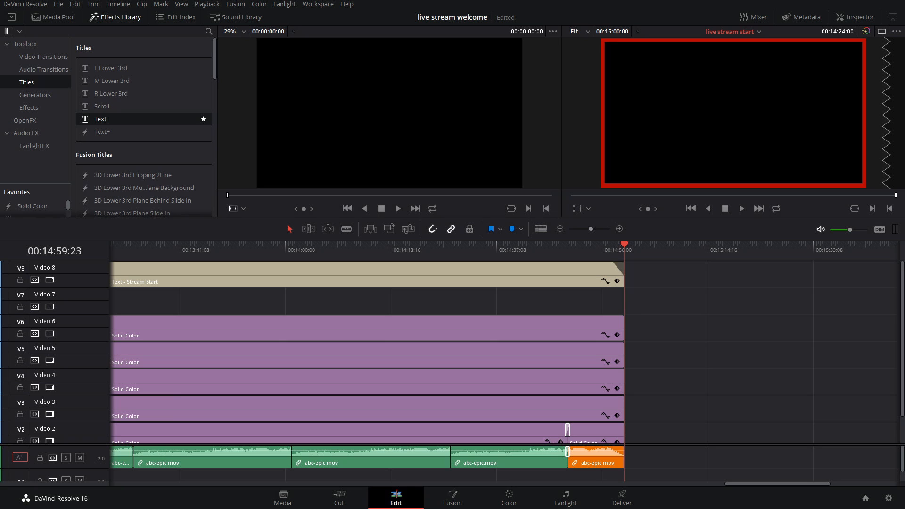
left_click(376, 250)
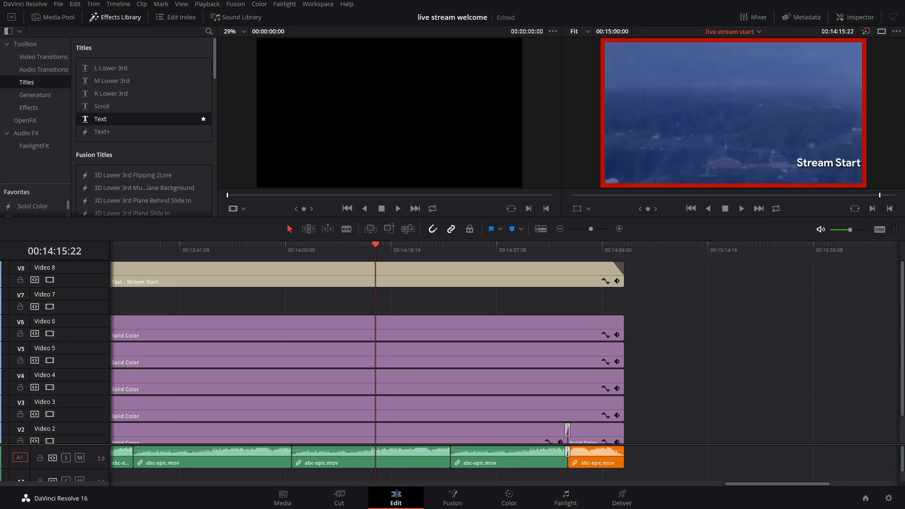
scroll(453, 354, "down", 3)
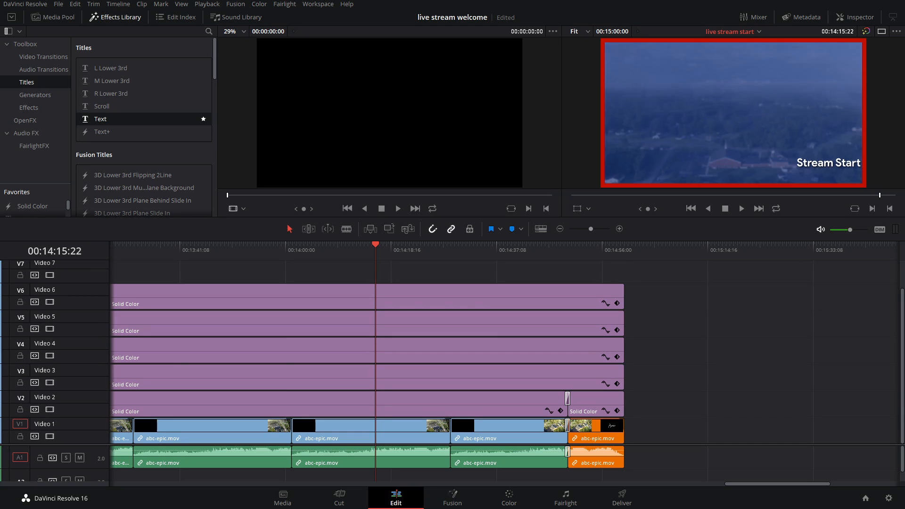
key("Up")
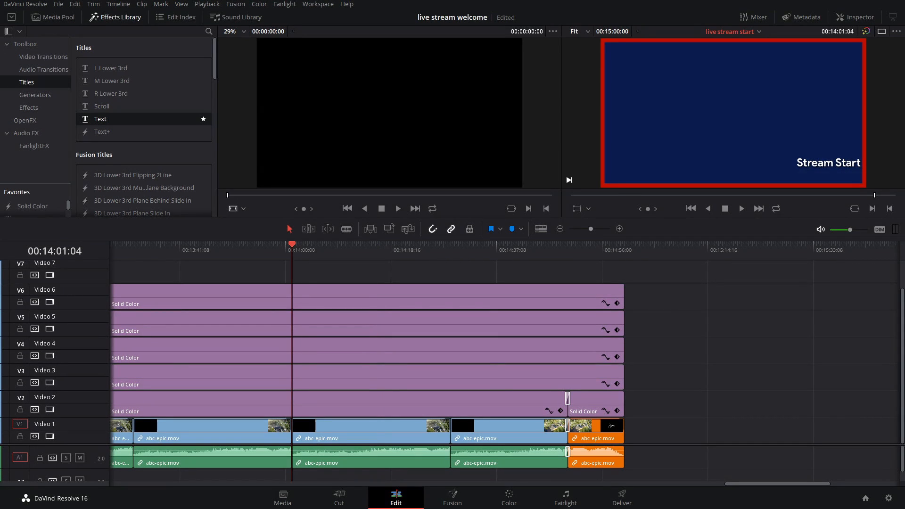
key("space")
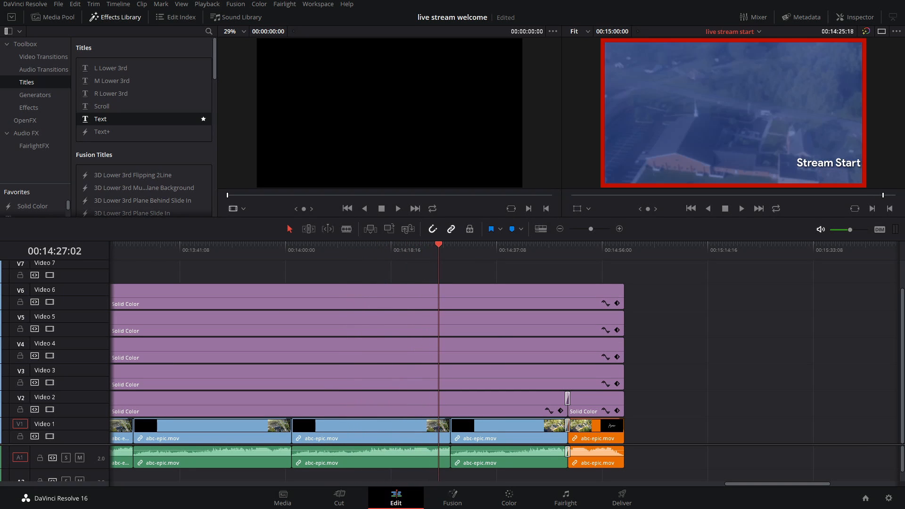
Step: Move the playhead to about 00:14:33:22 and switch the Video 2 track's visibility off and on again
key("Down")
left_click_drag(450, 244, 478, 244)
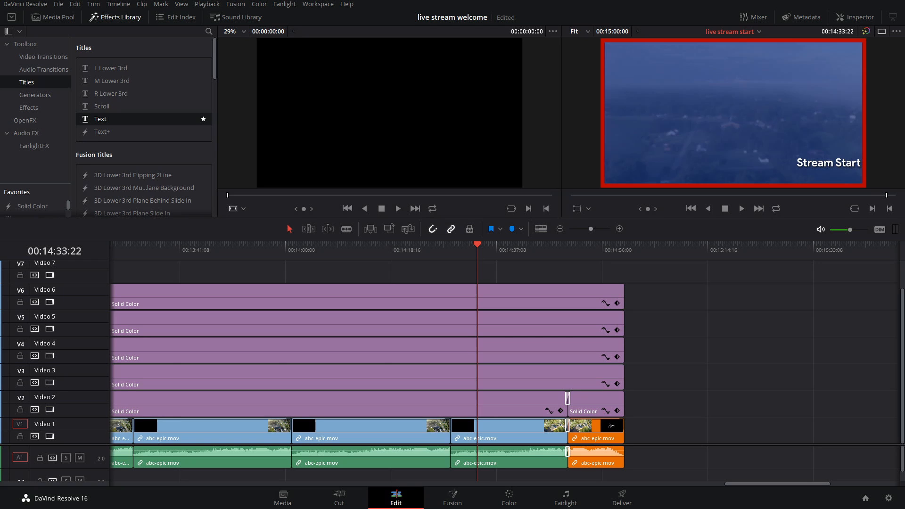
left_click(49, 409)
left_click(50, 410)
Step: Shift the Stream Start title on Video 8 slightly left by setting its X position to 336.054
scroll(49, 409, "up", 1)
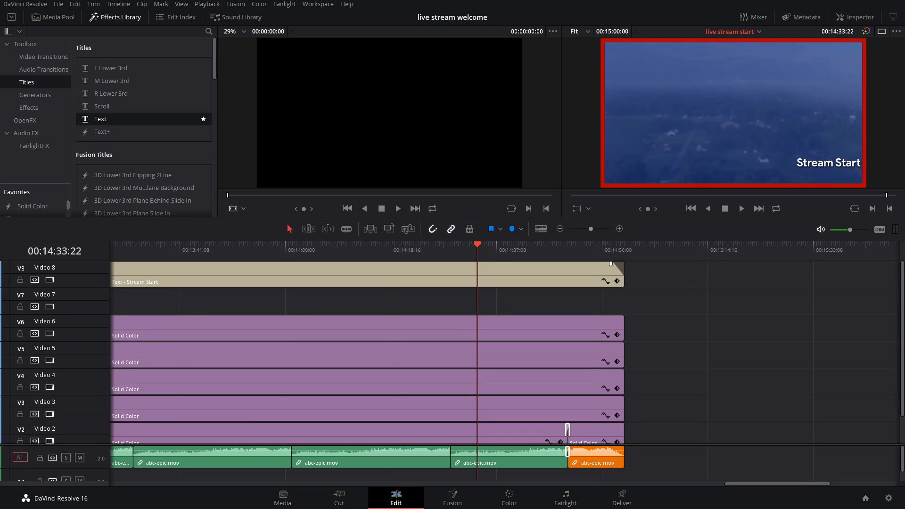
left_click(368, 274)
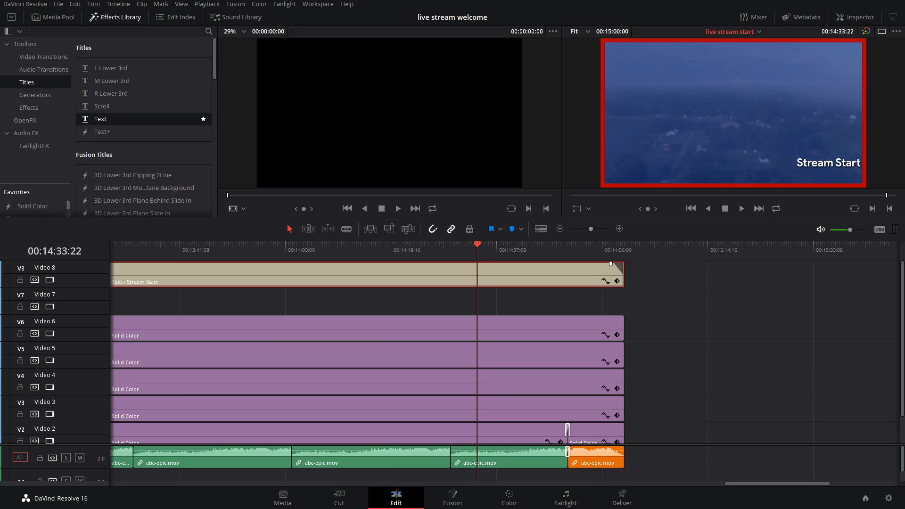
left_click(841, 17)
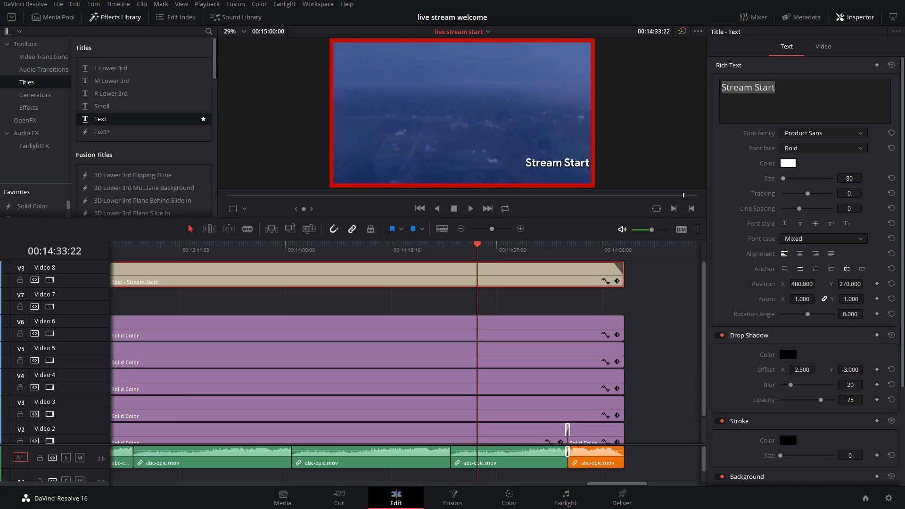
left_click(824, 46)
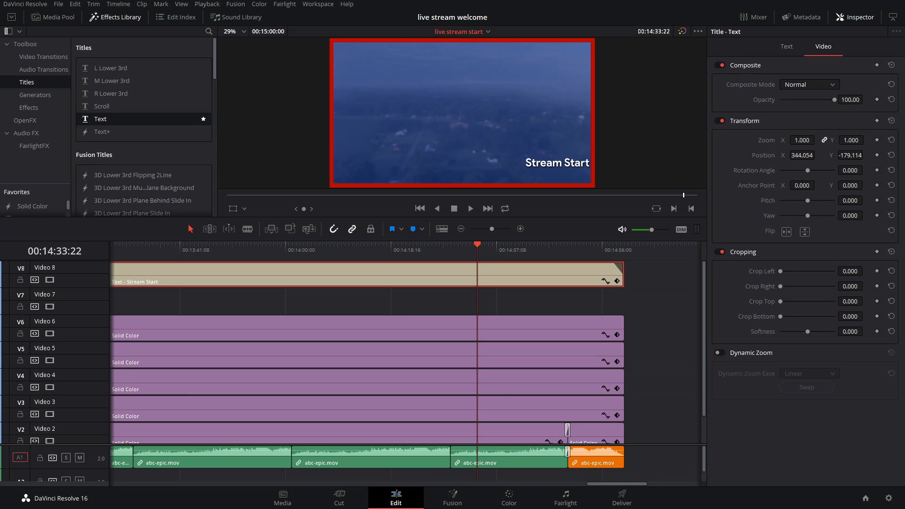
left_click_drag(823, 155, 818, 155)
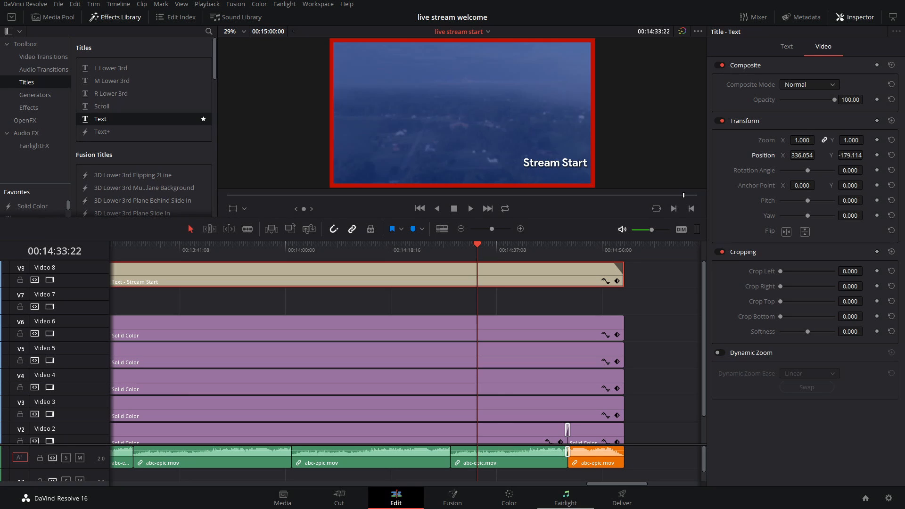
Step: Add a Text+ title on Video 7 from the start of the timeline, extended to the end of the other clips
left_click_drag(613, 484, 136, 484)
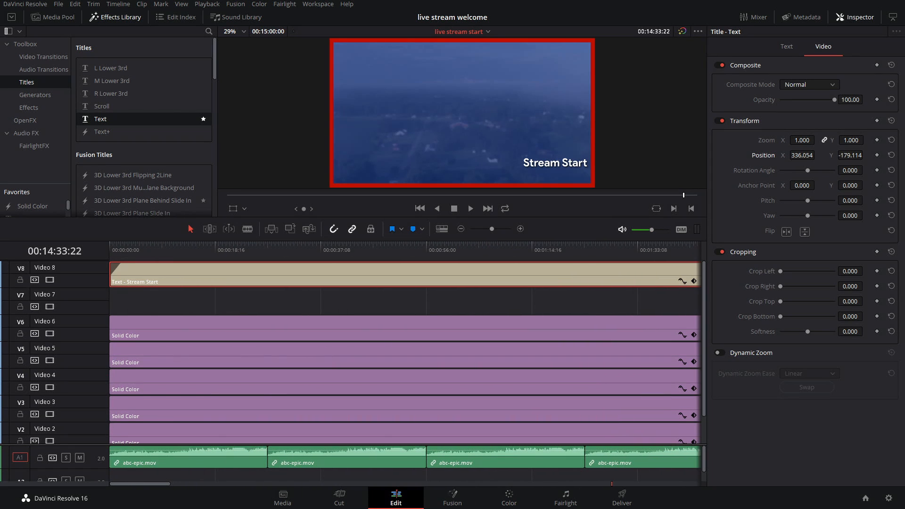
left_click_drag(101, 131, 703, 303)
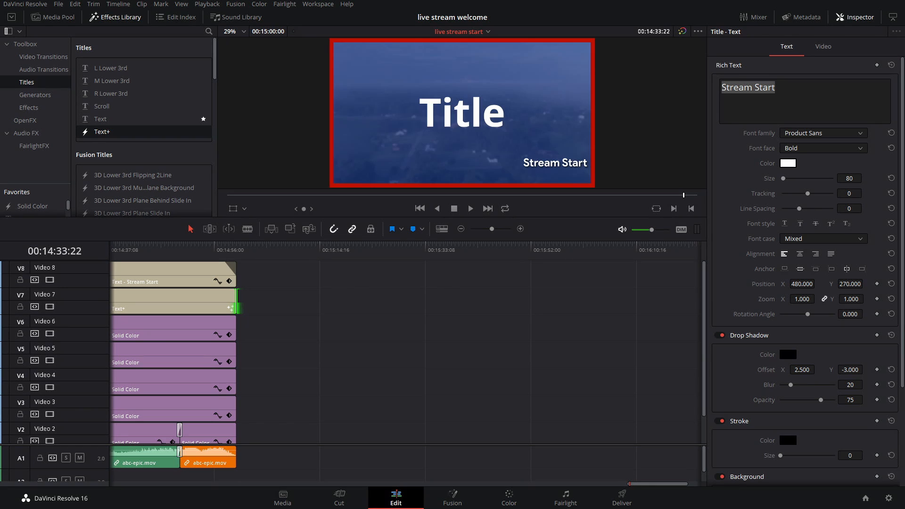
Step: Step through the frames around the final clip cut and place the playhead at 00:14:45:00
left_click(159, 246)
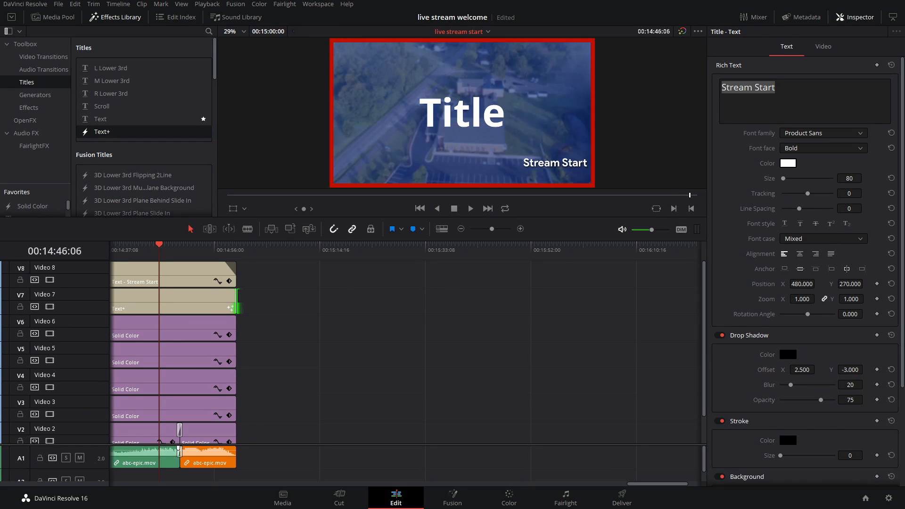
key("Down")
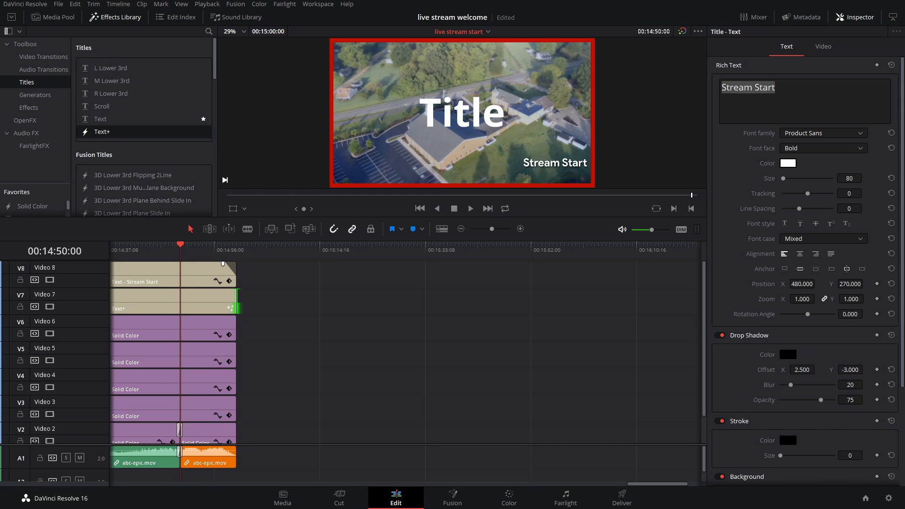
key("shift+Right")
key("shift+Right")
key("shift+Right")
key("shift+Right")
key("shift+Right")
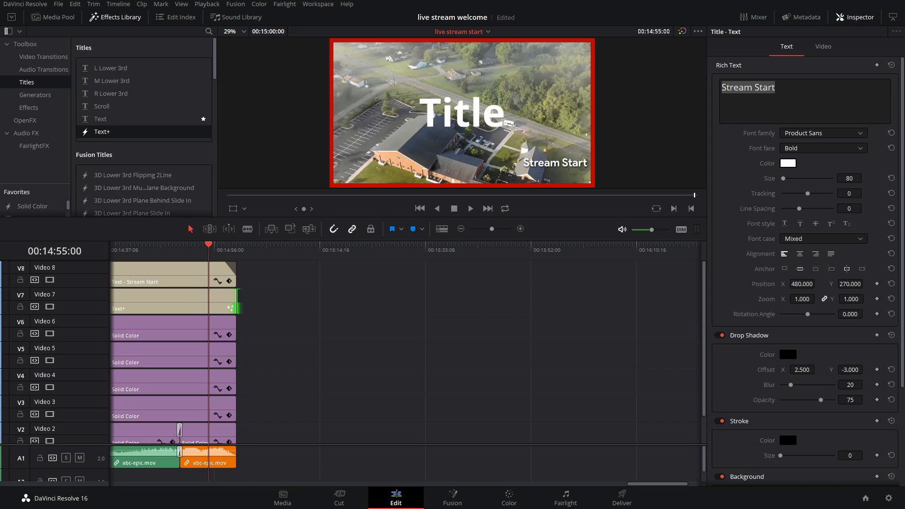
key("Left")
key("Left")
key("Left")
key("Left")
key("Left")
key("Left")
key("Left")
key("Left")
key("Left")
key("Left")
key("Left")
key("Left")
key("Left")
key("Left")
key("Left")
key("Left")
key("Left")
key("Left")
key("Left")
key("Left")
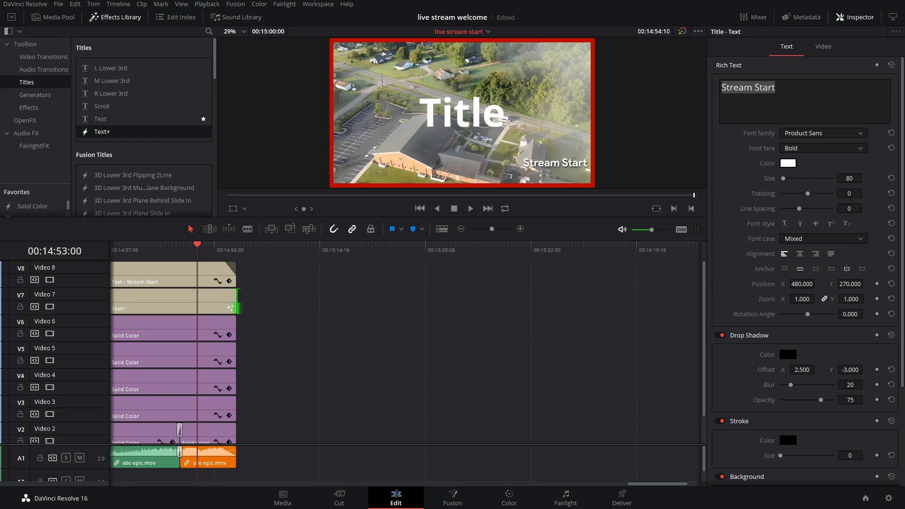
key("shift+Left")
key("shift+Left")
key("shift+Left")
key("shift+Left")
key("shift+Left")
key("shift+Left")
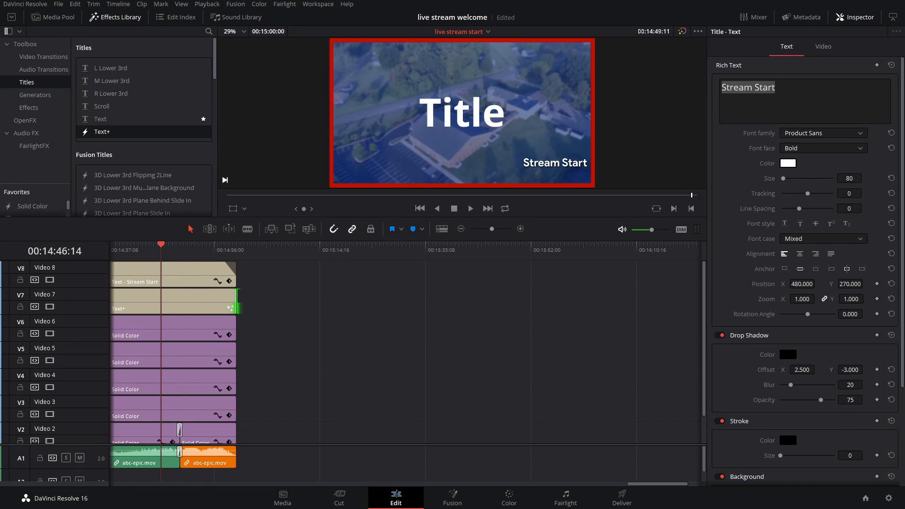
key("Left")
key("Left")
key("Left")
key("Left")
key("Left")
key("Left")
key("Left")
key("Left")
key("Left")
key("Left")
key("Left")
key("Left")
key("Left")
key("Left")
key("Left")
key("Left")
key("Left")
key("Left")
key("Left")
key("Left")
key("Left")
key("Left")
key("Left")
key("Left")
key("Left")
key("Left")
key("Left")
key("Left")
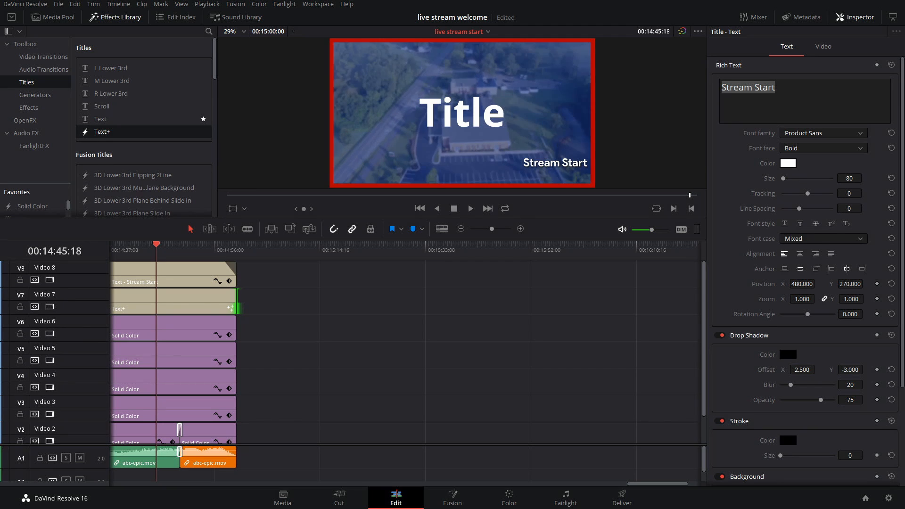
key("Left")
key("Left")
key("Left")
key("Left")
key("Left")
key("Left")
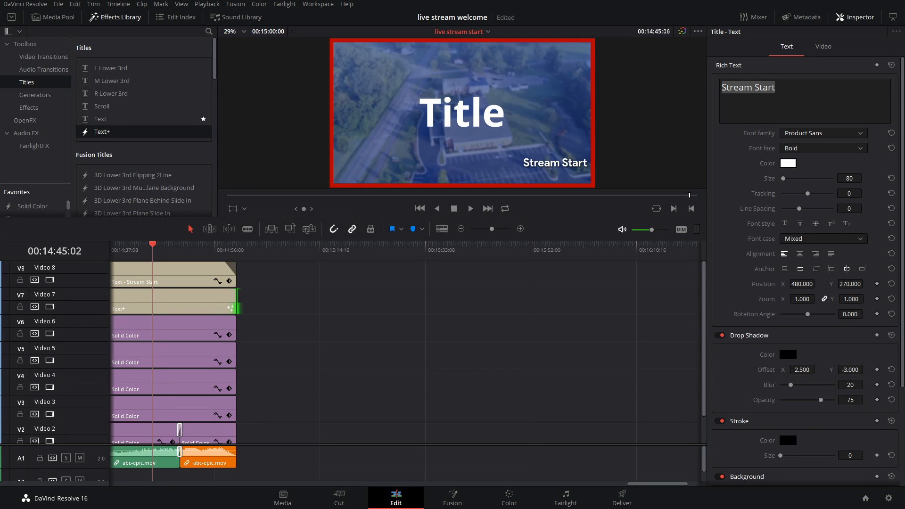
key("Left")
key("Left")
key("Left")
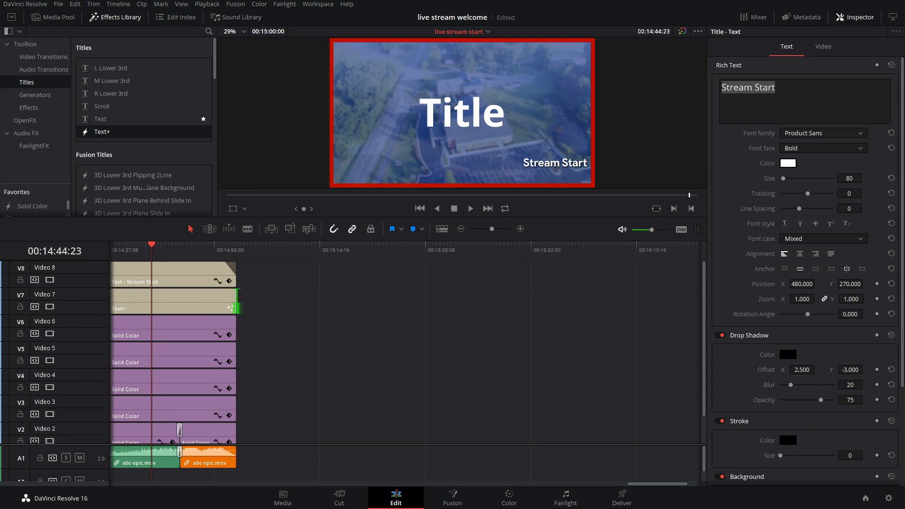
key("Right")
scroll(179, 430, "down", 2)
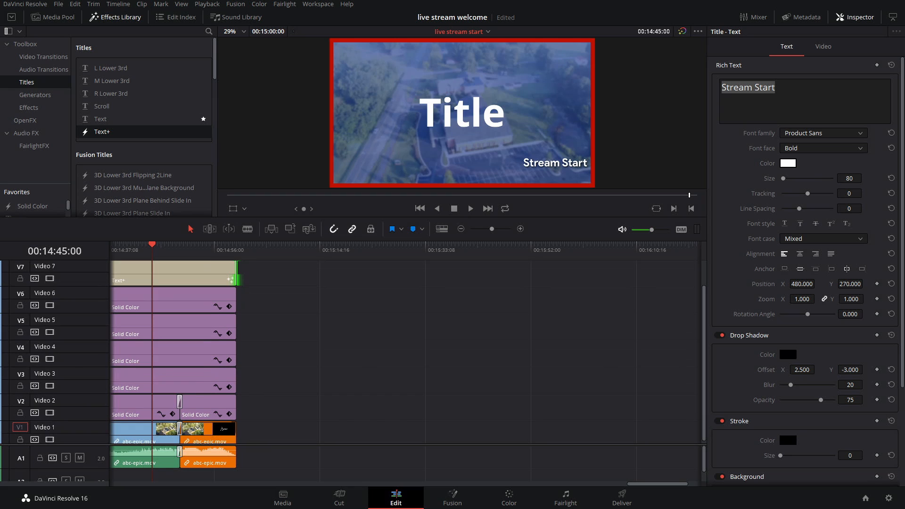
Step: Roll the final cuts on Video 2 and Video 1 back to 00:14:45:00 and play through the transition
left_click_drag(180, 398, 152, 398)
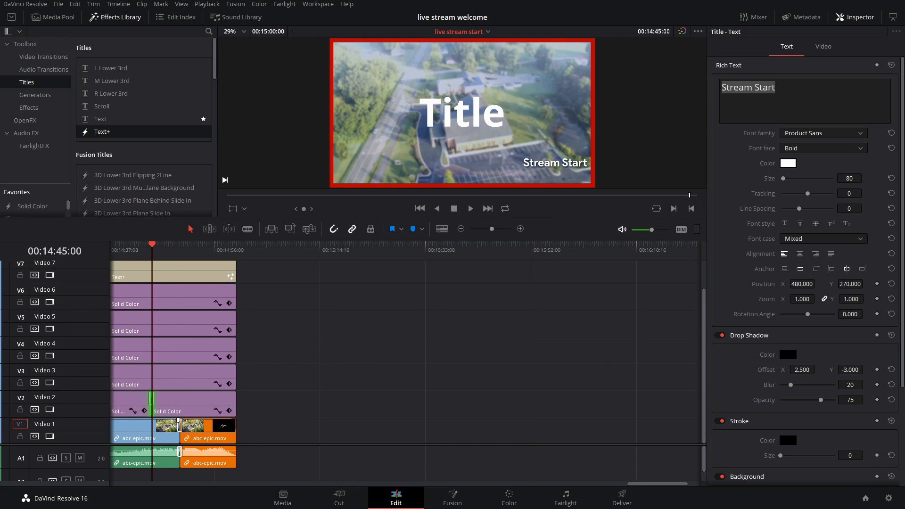
left_click_drag(179, 427, 152, 430)
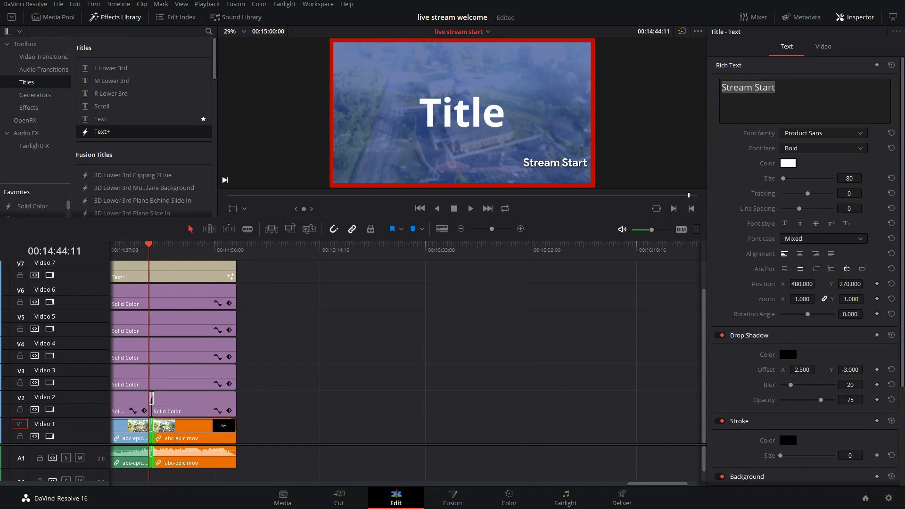
key("space")
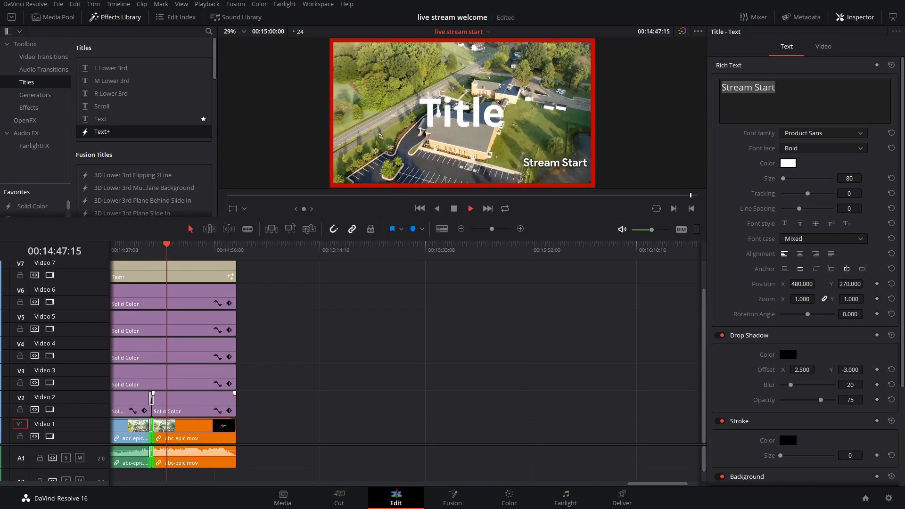
key("space")
Step: Lengthen the Cross Dissolve between the solid colors on Video 2 to 5 seconds
left_click_drag(151, 398, 154, 398)
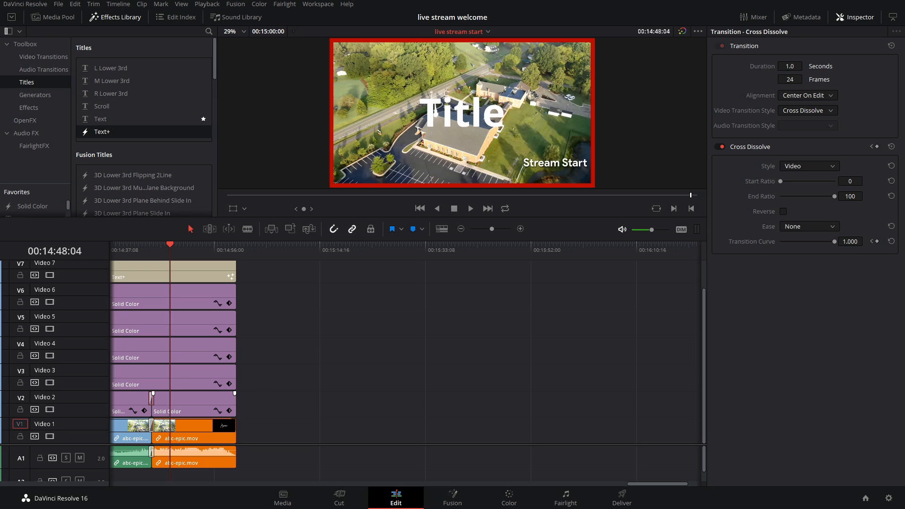
left_click(274, 398)
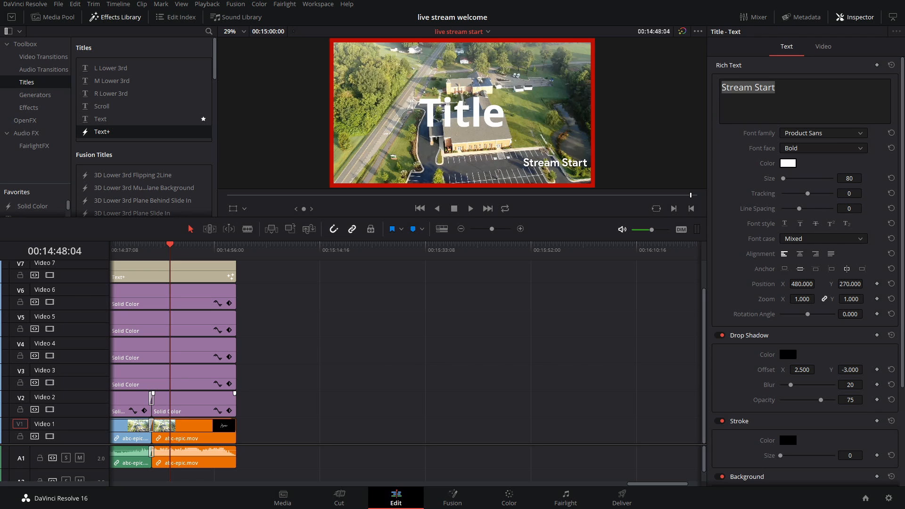
left_click_drag(154, 398, 161, 398)
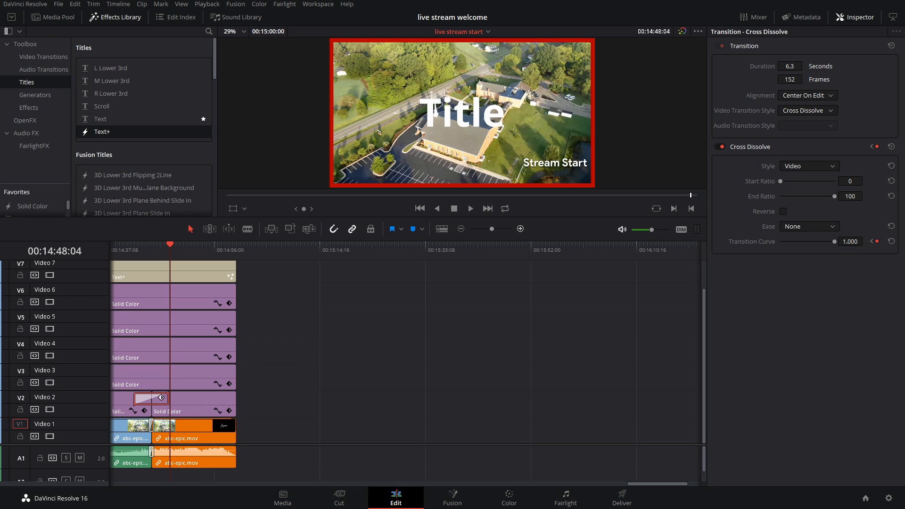
left_click(520, 229)
left_click(521, 229)
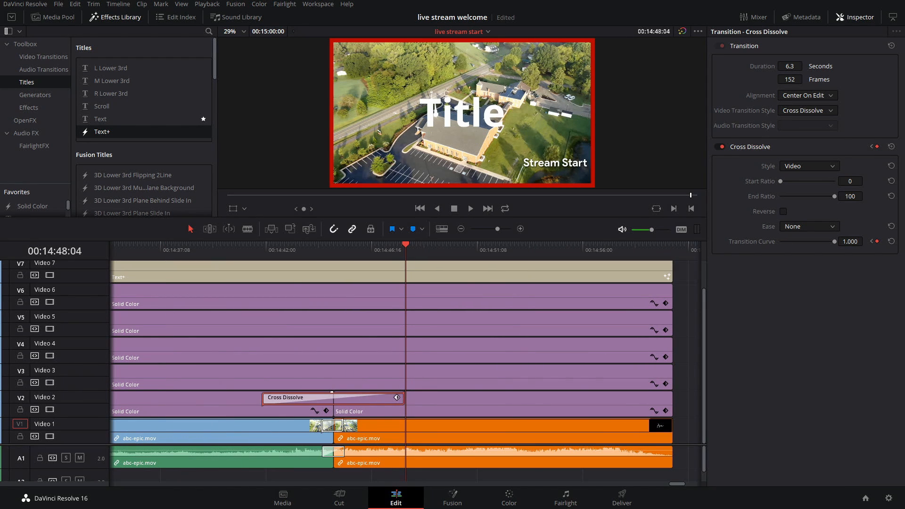
left_click_drag(263, 399, 279, 399)
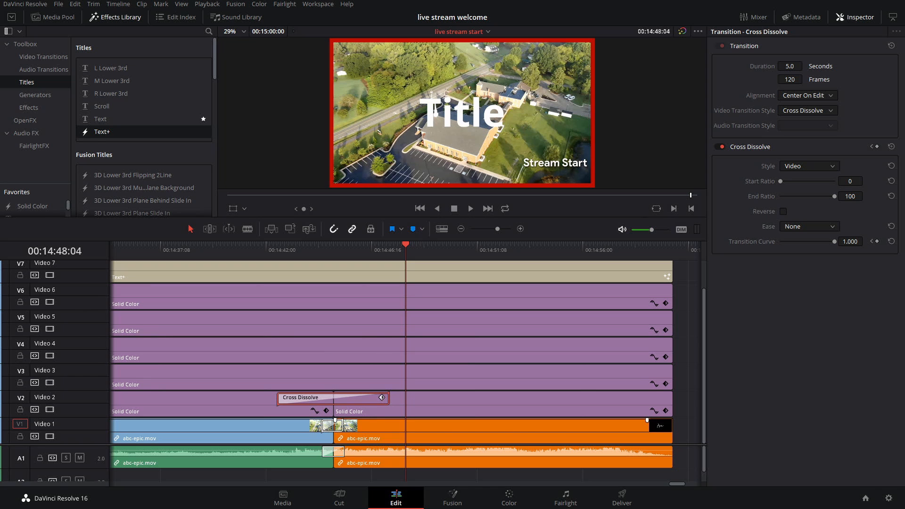
Step: Lengthen the Cross Dissolve between the final abc-epic.mov clips on Video 1 to 5 seconds and play it back
left_click_drag(344, 426, 389, 426)
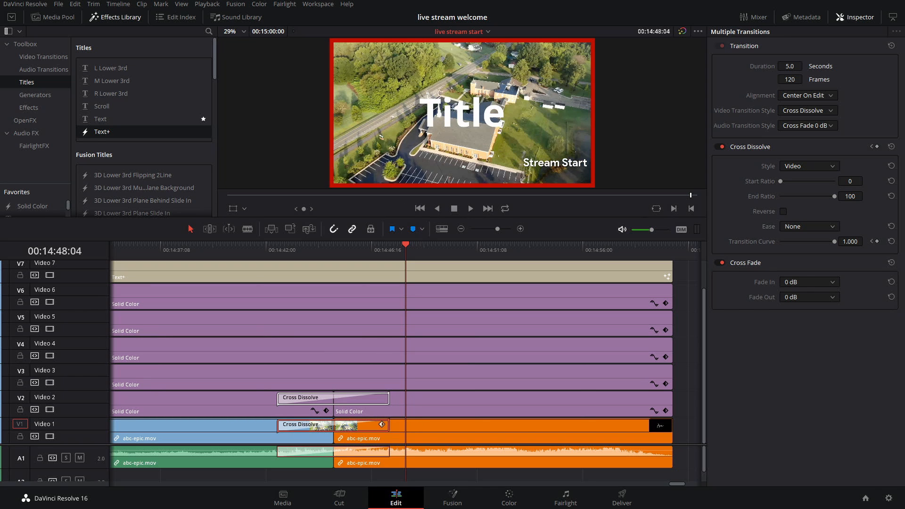
key("/")
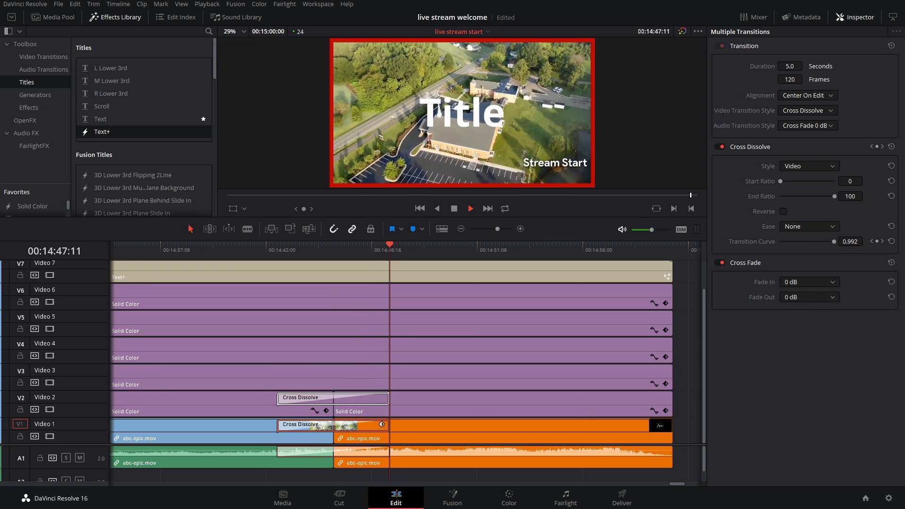
key("space")
Step: Clear the placeholder text of the Text+ title on Video 7 and set its font to Product Sans
scroll(391, 354, "up", 2)
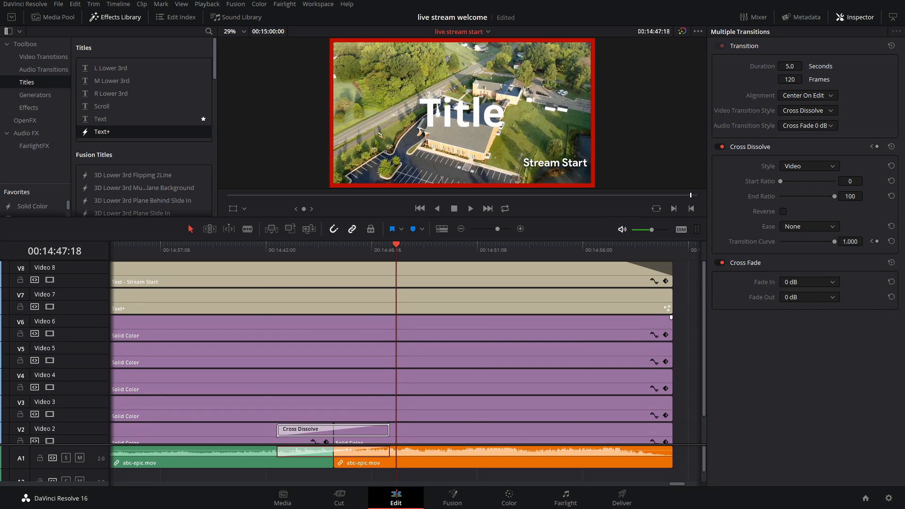
left_click(406, 301)
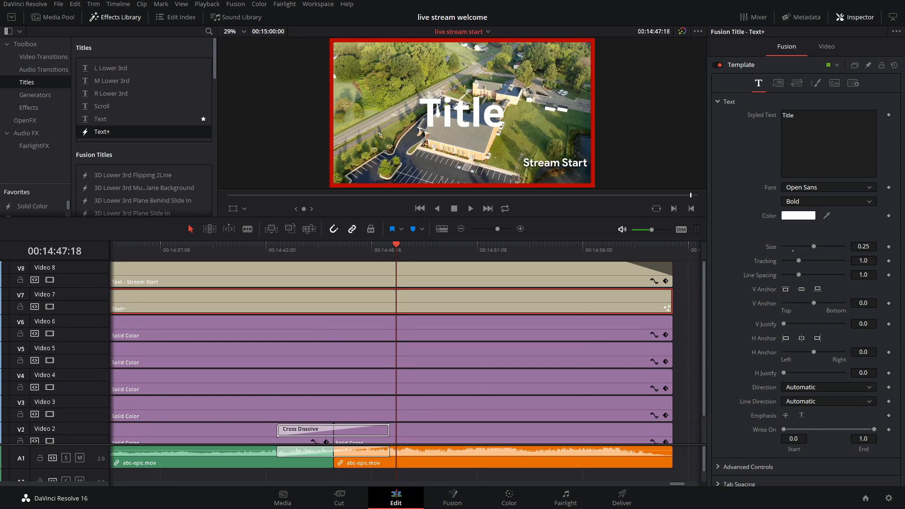
double_click(788, 116)
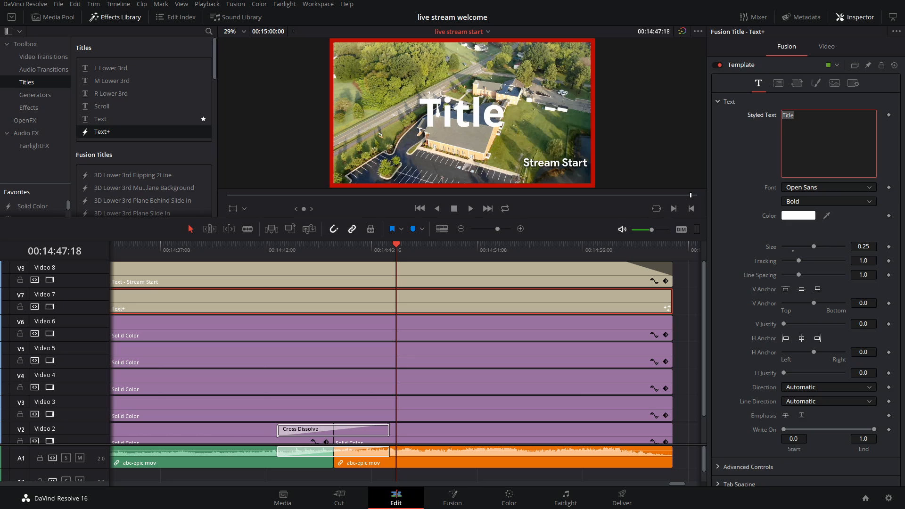
key("BackSpace")
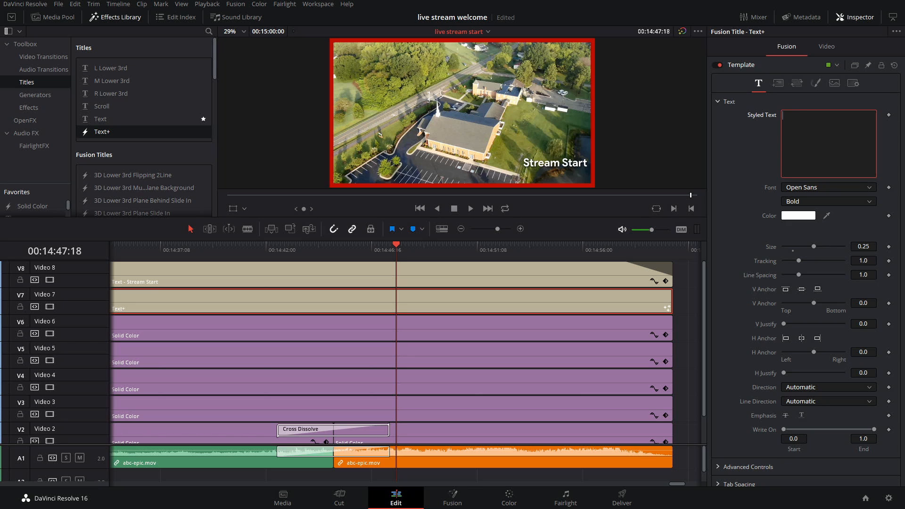
left_click(829, 187)
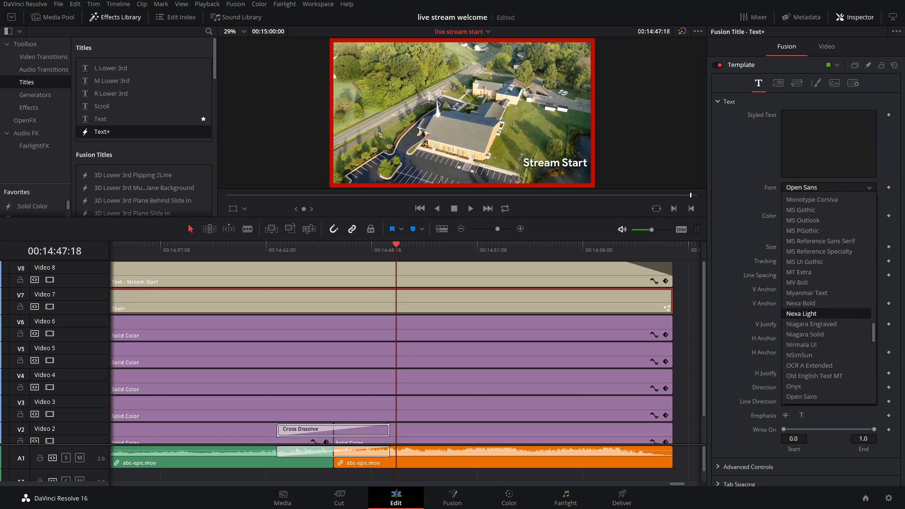
scroll(827, 313, "down", 2)
scroll(826, 302, "down", 2)
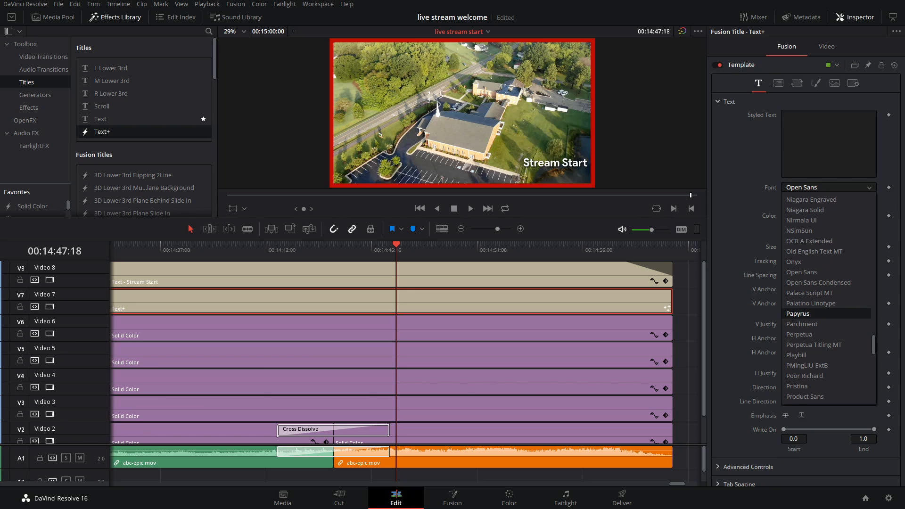
left_click(826, 396)
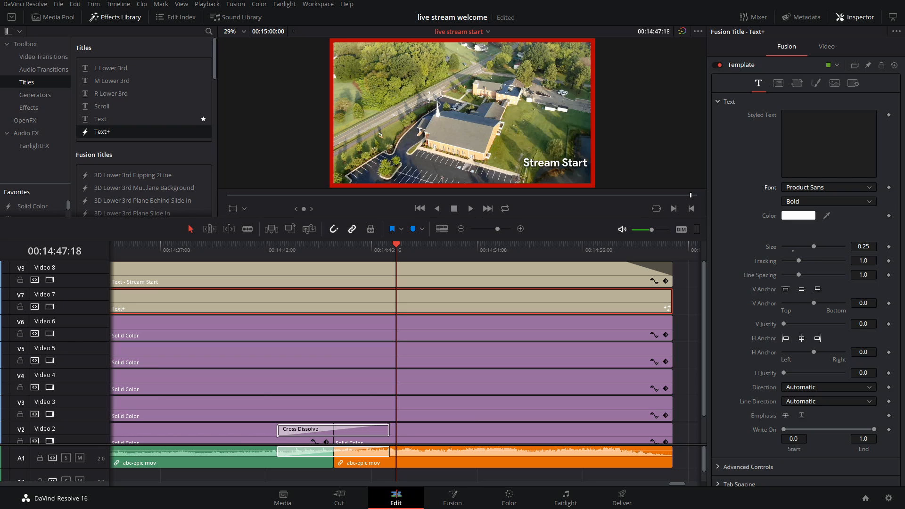
Step: Apply the TimeCode modifier to the Text+ title's styled text and open the title on the Fusion page
right_click(791, 126)
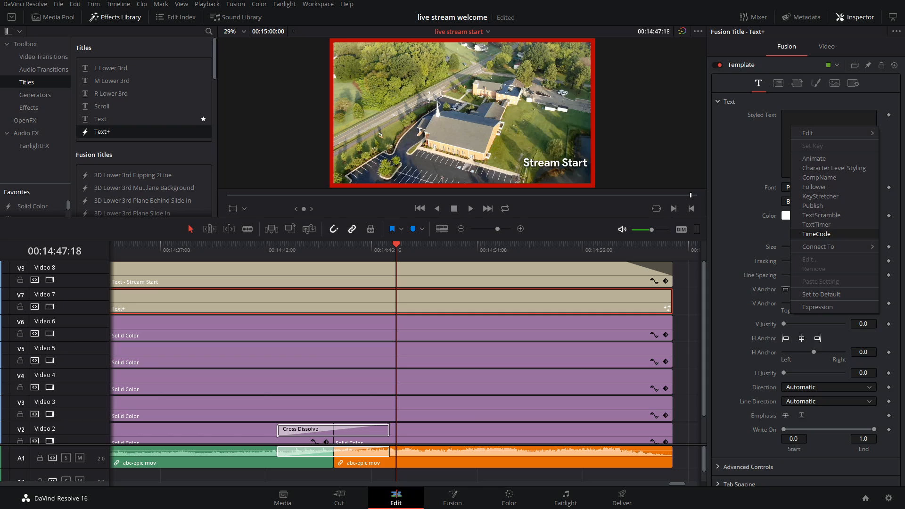
left_click(817, 234)
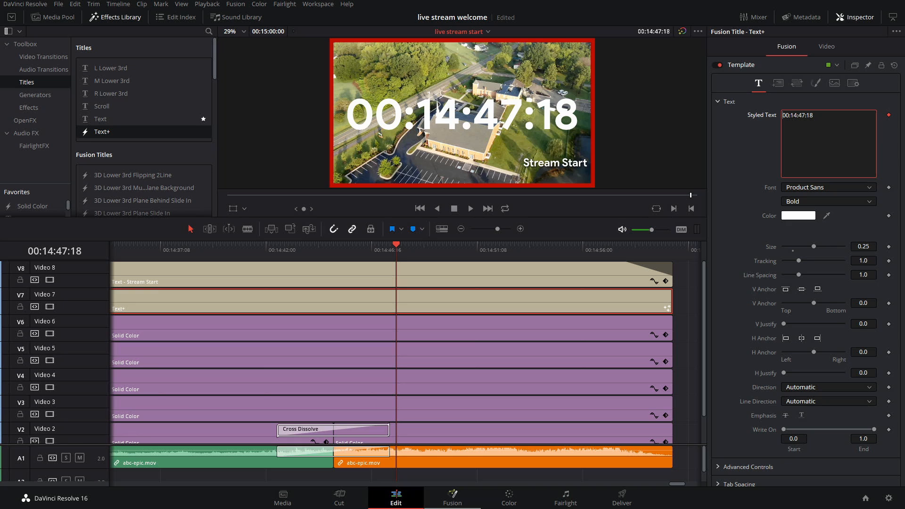
left_click(453, 498)
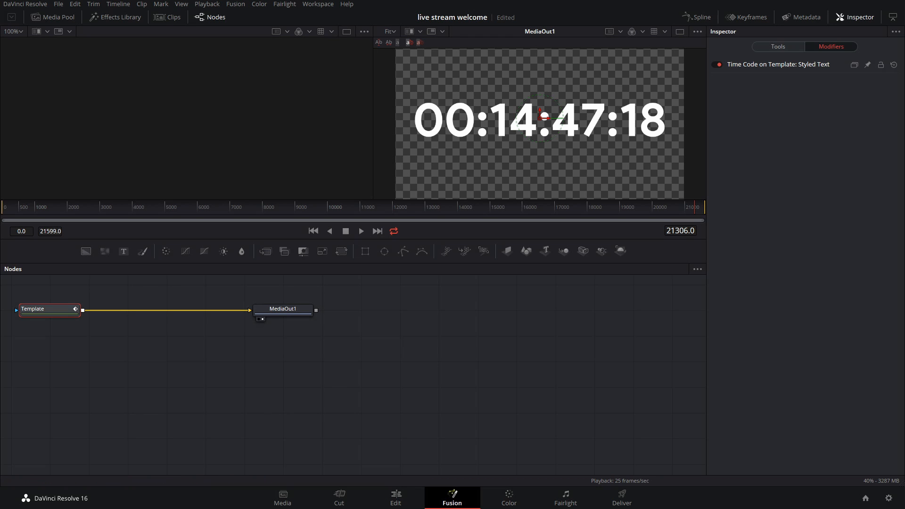
left_click(258, 319)
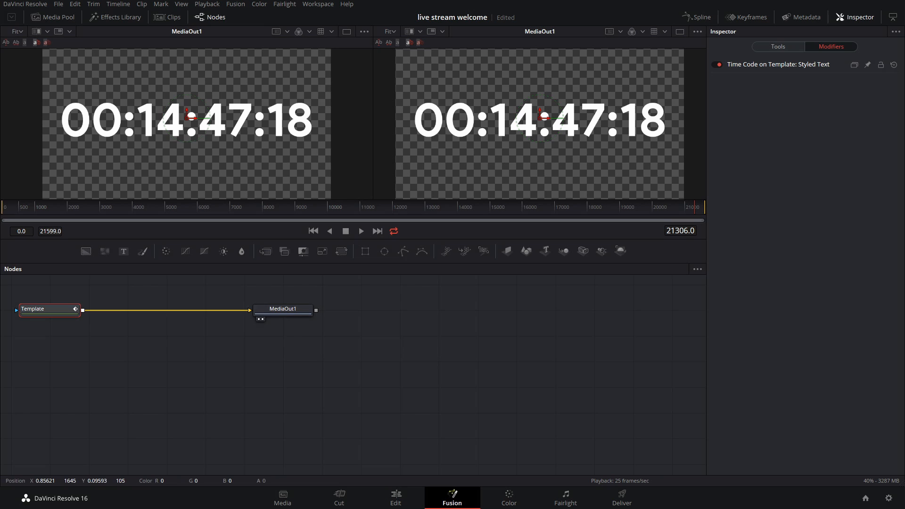
left_click(258, 319)
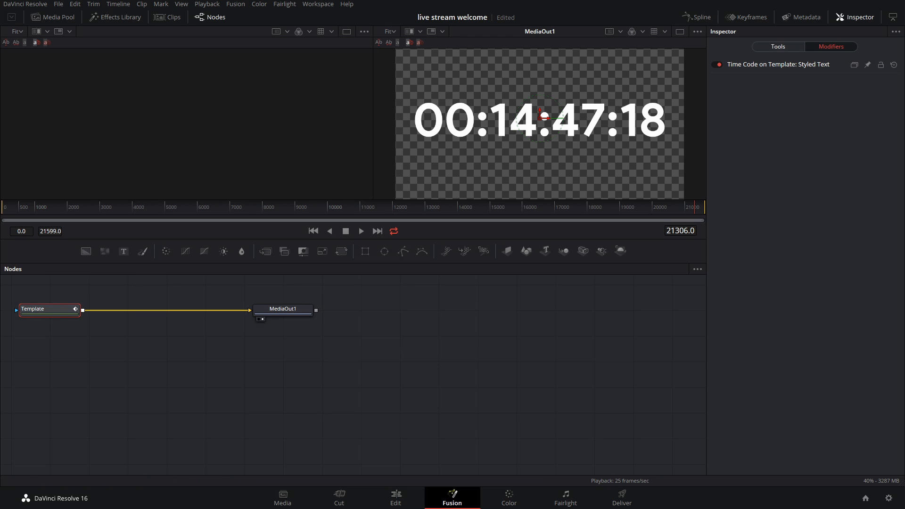
Step: Turn off hours and frames in the Time Code modifier, keeping only minutes and seconds enabled
left_click(778, 46)
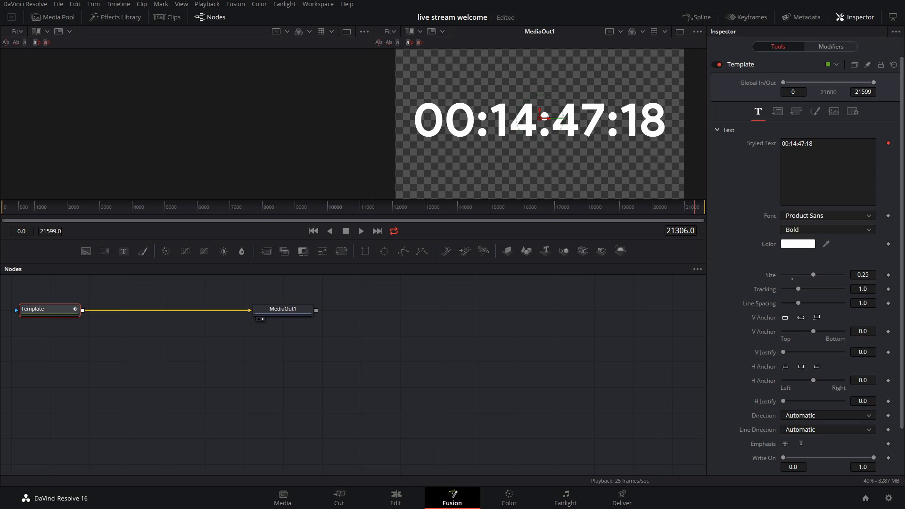
left_click(831, 47)
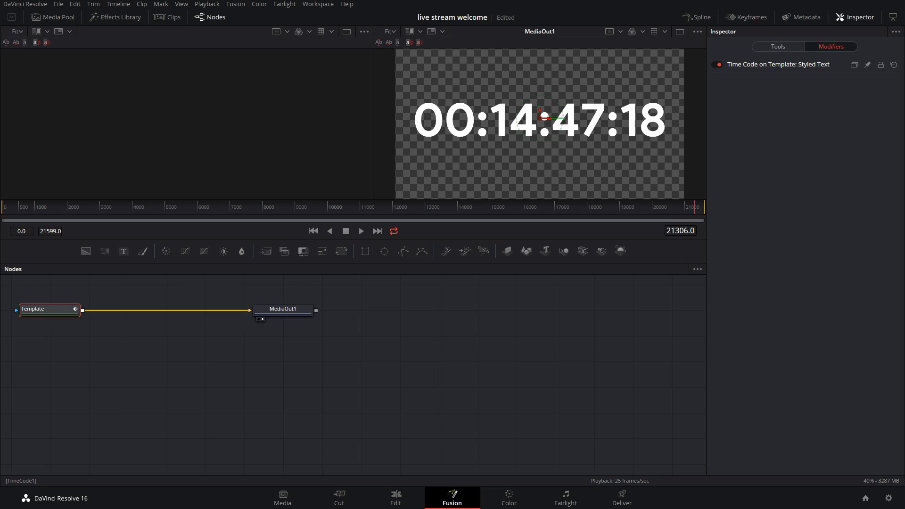
left_click(778, 65)
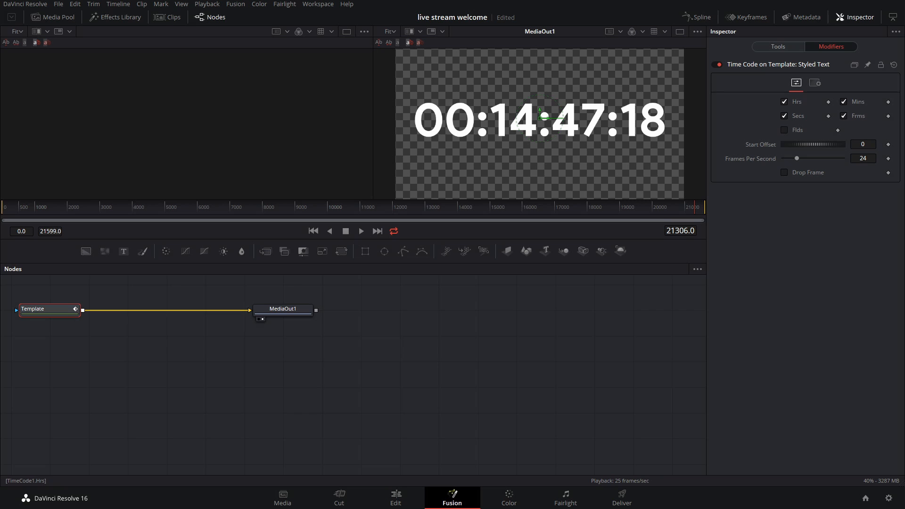
left_click(784, 101)
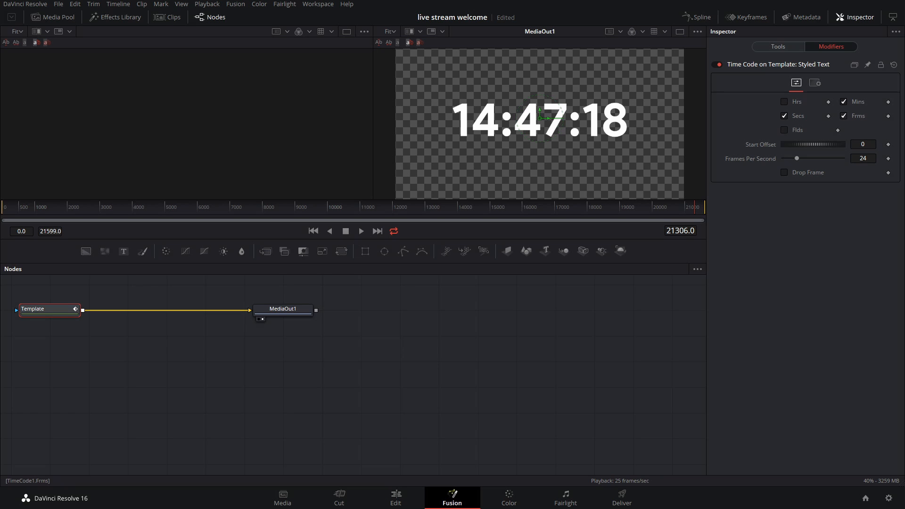
left_click(844, 115)
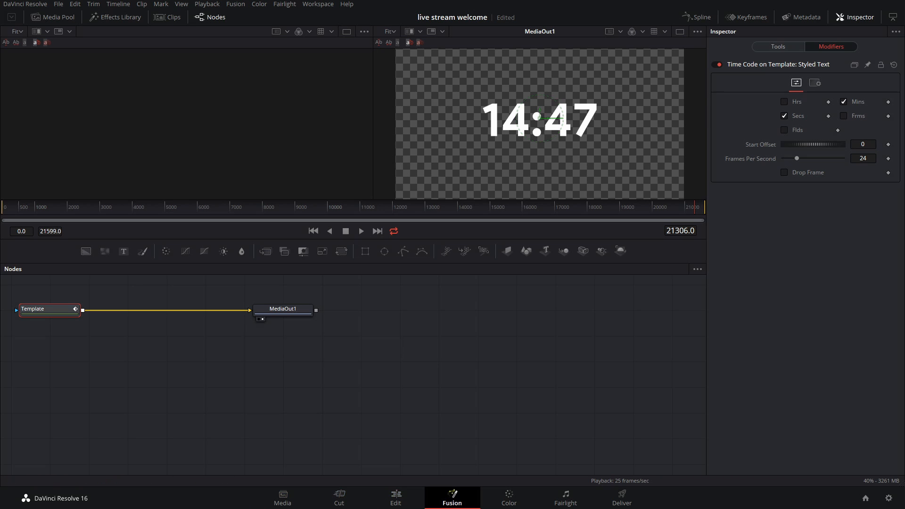
Step: Check the frame rate settings in the project settings from the Edit page and close them without changes
left_click(396, 497)
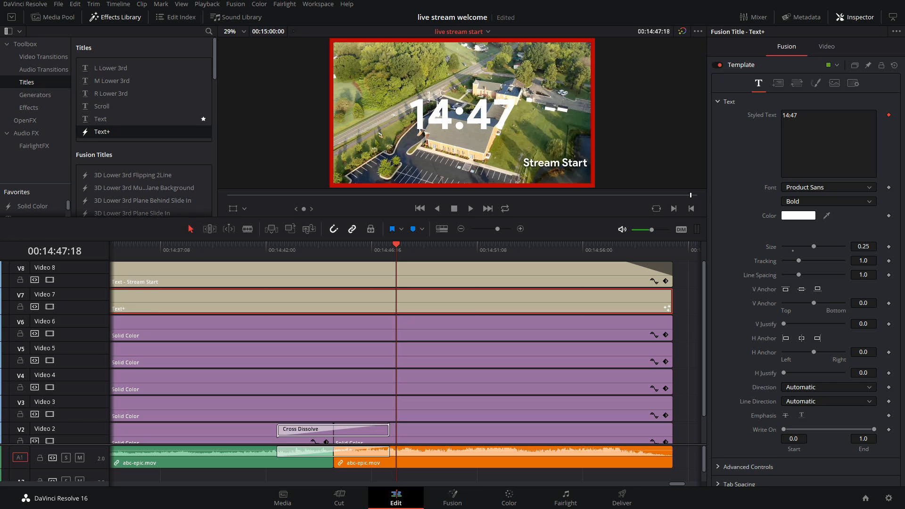
left_click(889, 499)
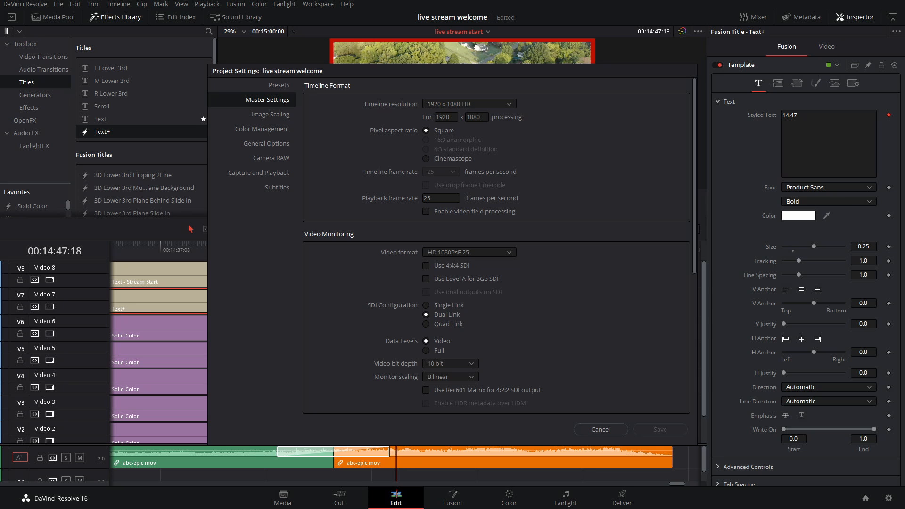
left_click(601, 430)
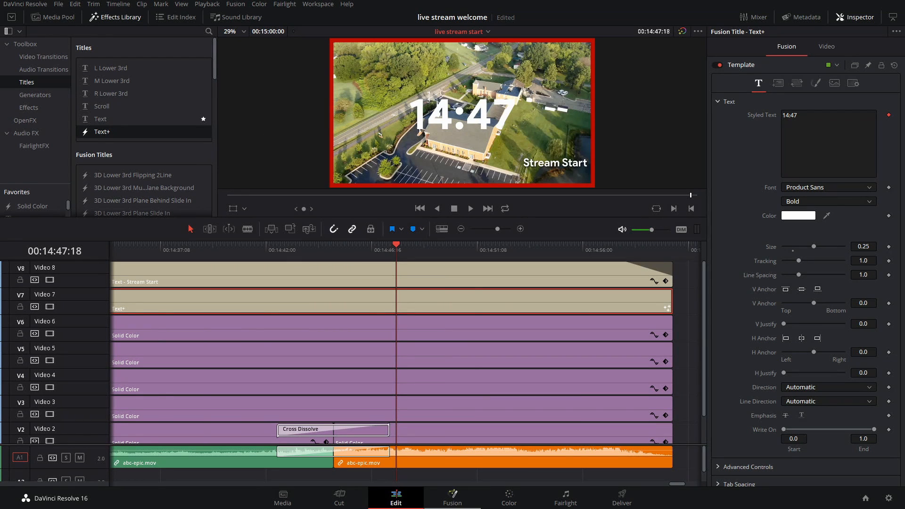
Step: Try a Frames Per Second value of -25 in the Time Code modifier and check the timecode at an earlier frame
left_click(453, 498)
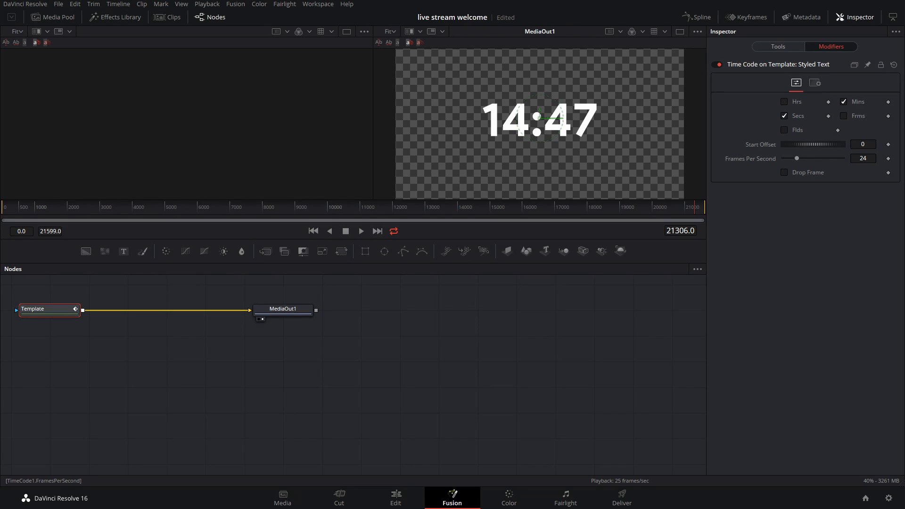
left_click_drag(797, 159, 797, 158)
left_click(864, 159)
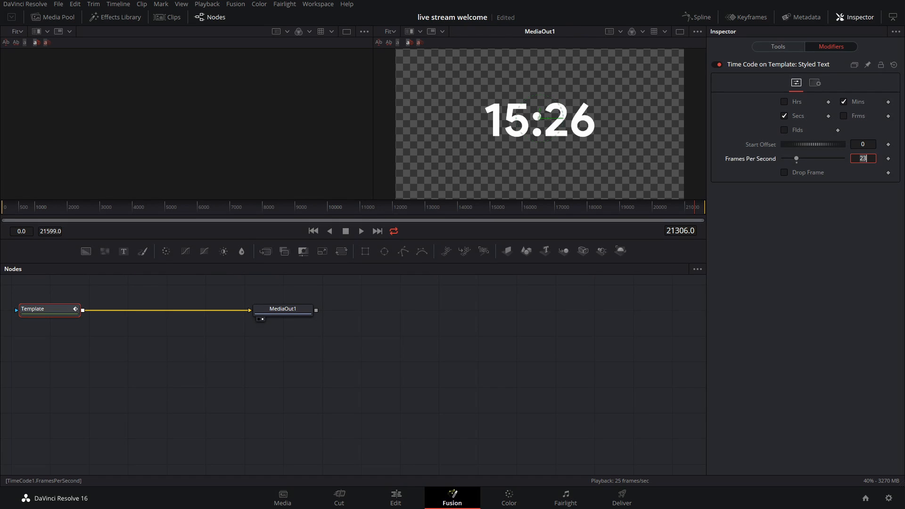
key("BackSpace")
key("BackSpace")
type("-25")
left_click(231, 208)
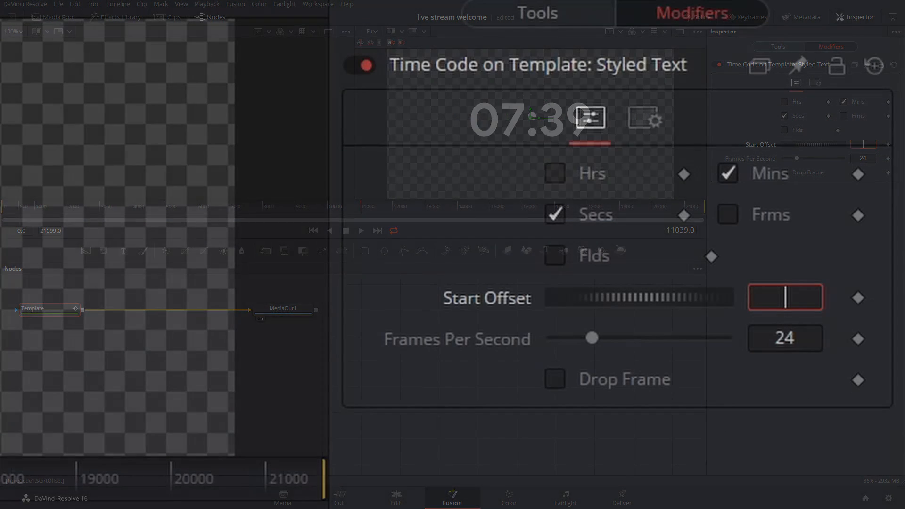
Step: Set the Time Code modifier's Start Offset to -21599 and its Frames Per Second to -24
type("-")
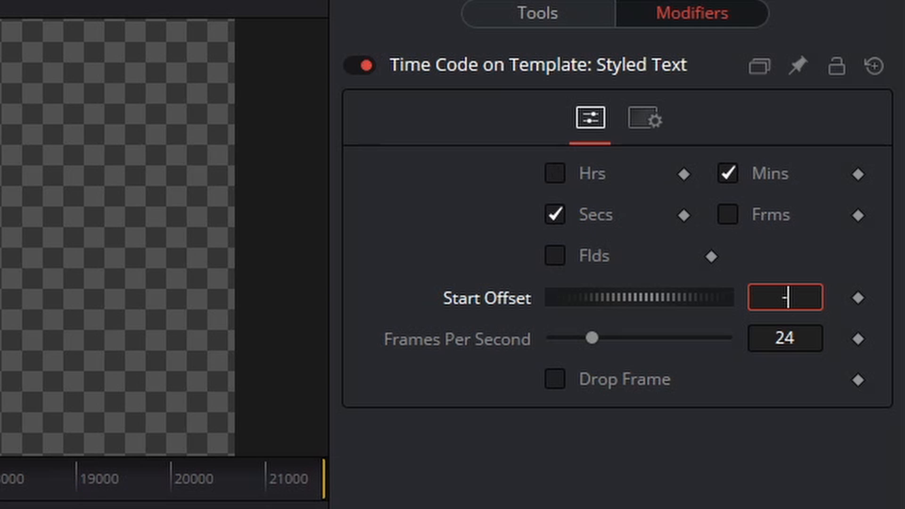
type("21599")
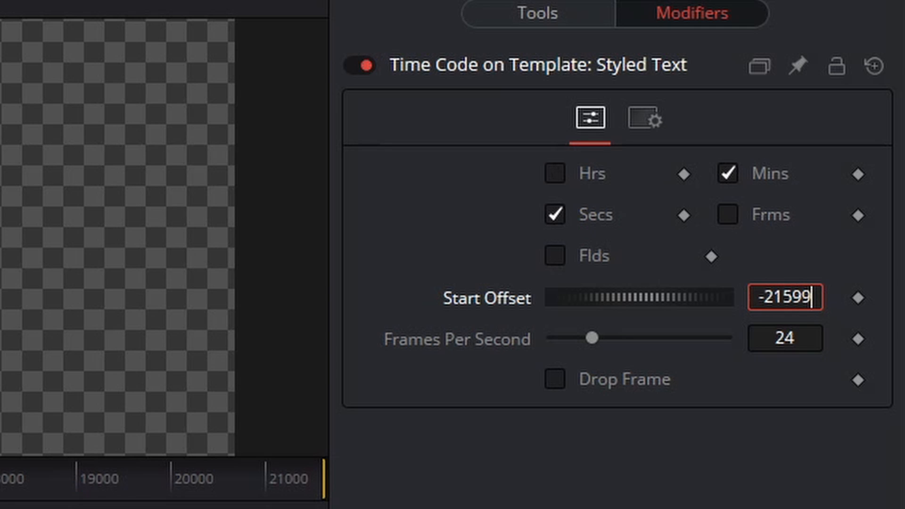
key("Tab")
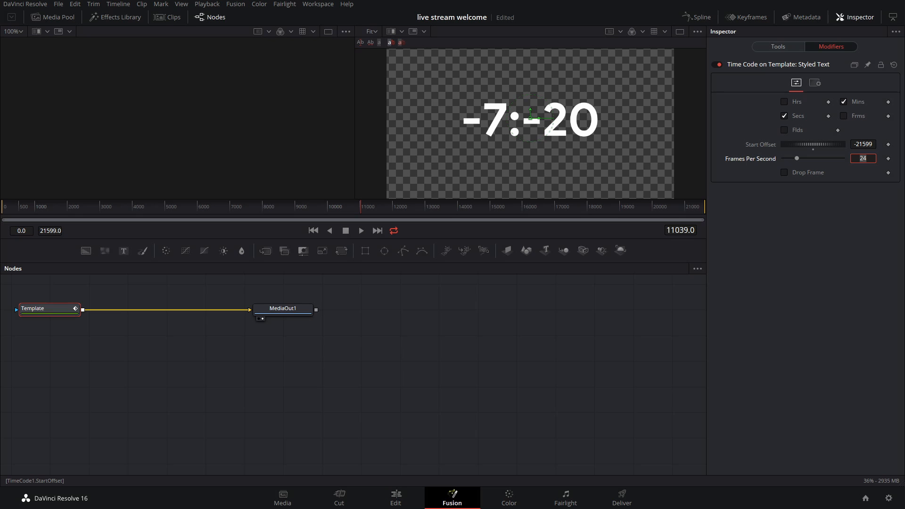
key("BackSpace")
type("-24")
key("Return")
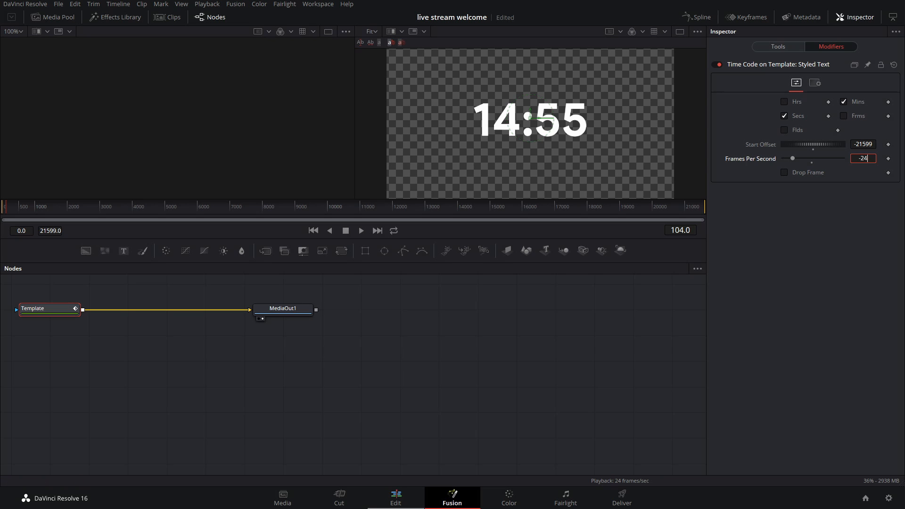
Step: Return to the Edit page, enlarge the countdown title slightly and center it beneath the Stream Start label
key("shift+4")
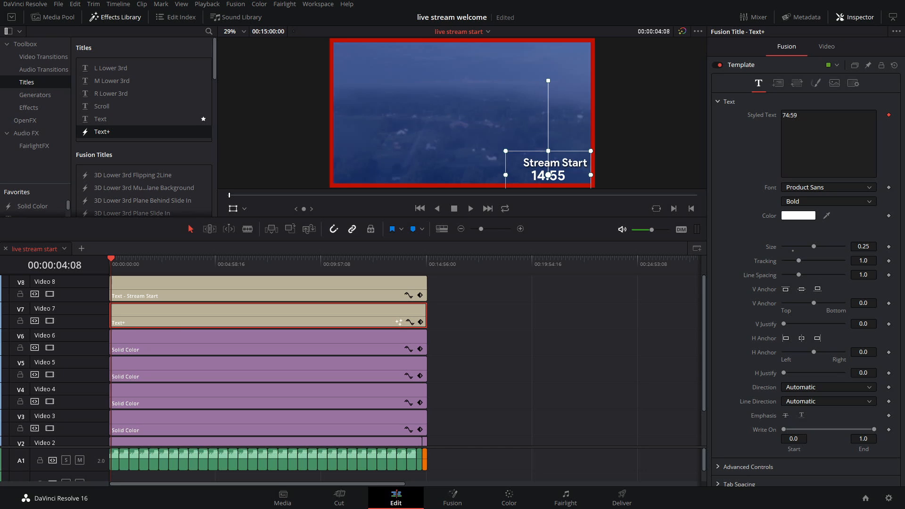
left_click_drag(590, 150, 607, 142)
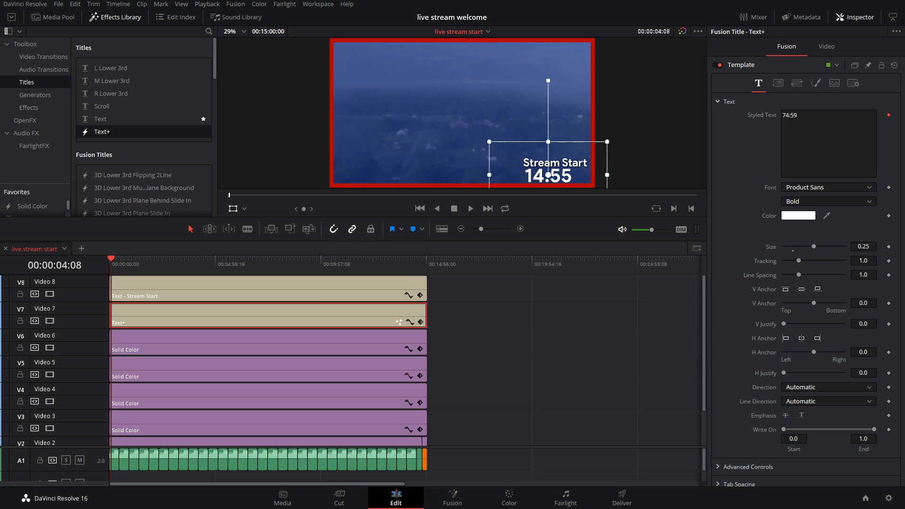
left_click_drag(549, 175, 555, 175)
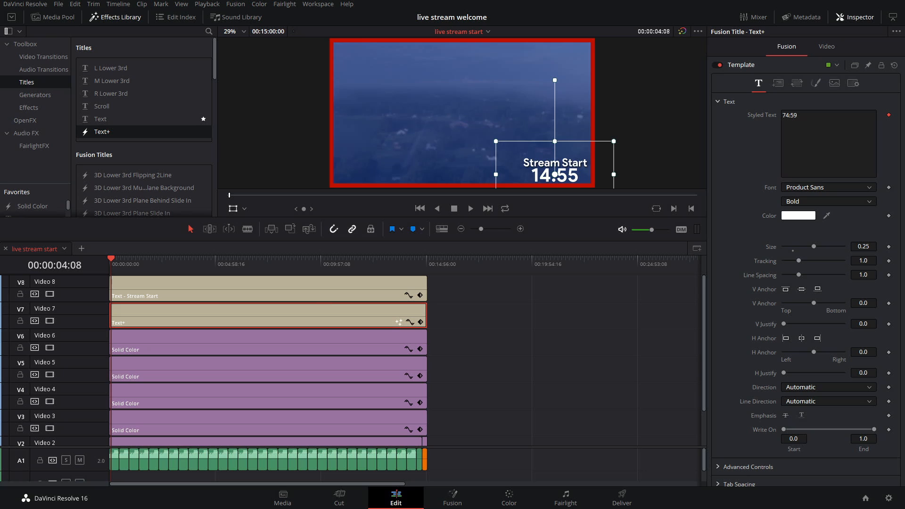
Step: Check the countdown around the final clip cuts and play it from 00:14:35:20 to the end of the timeline
key("Down")
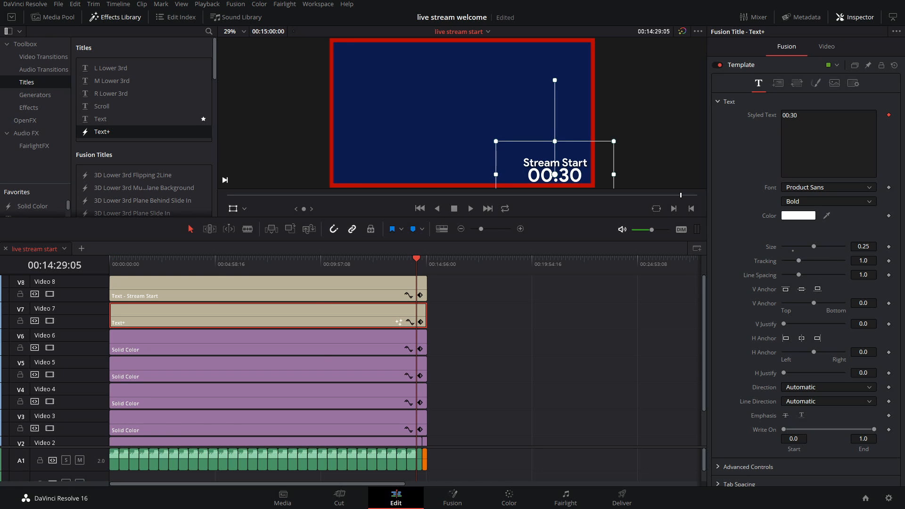
left_click(521, 229)
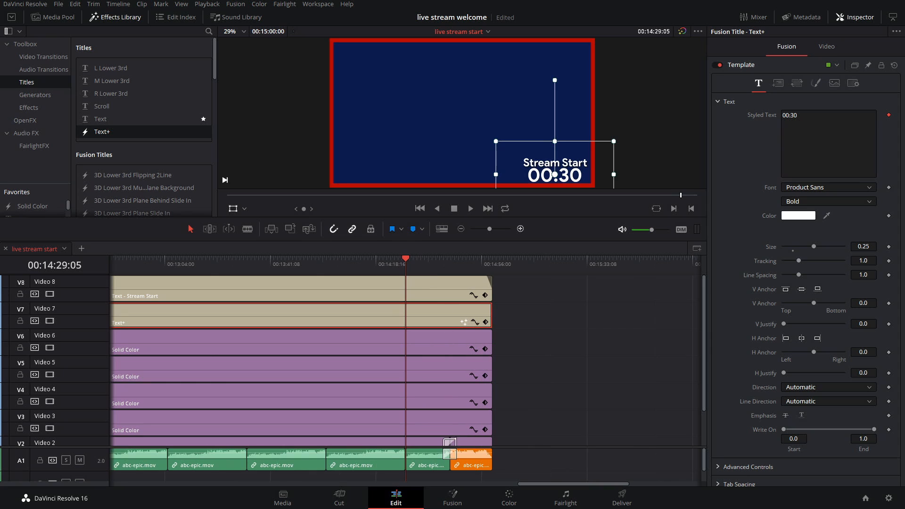
scroll(358, 361, "down", 3)
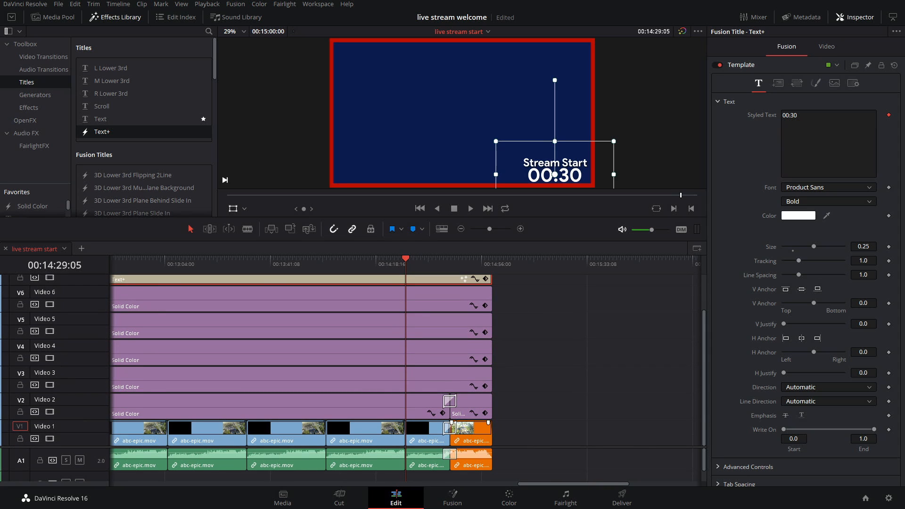
left_click(422, 260)
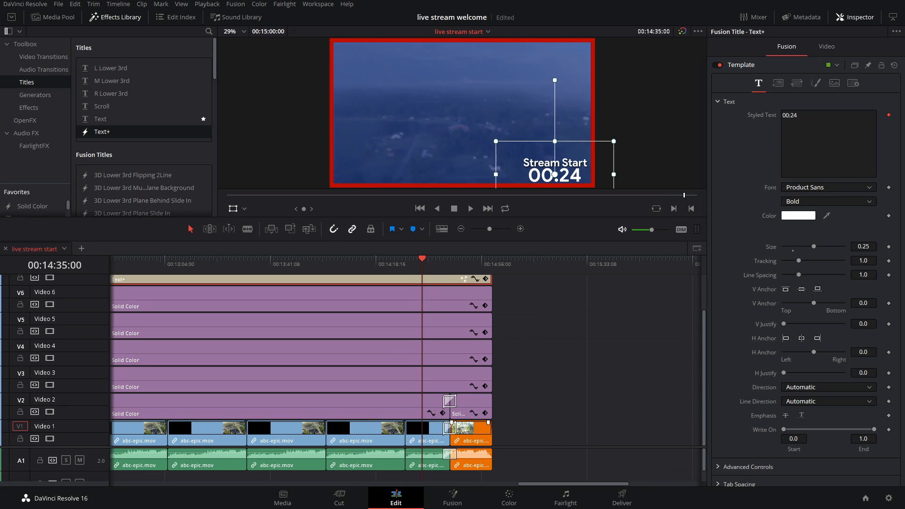
key("Down")
key("Down")
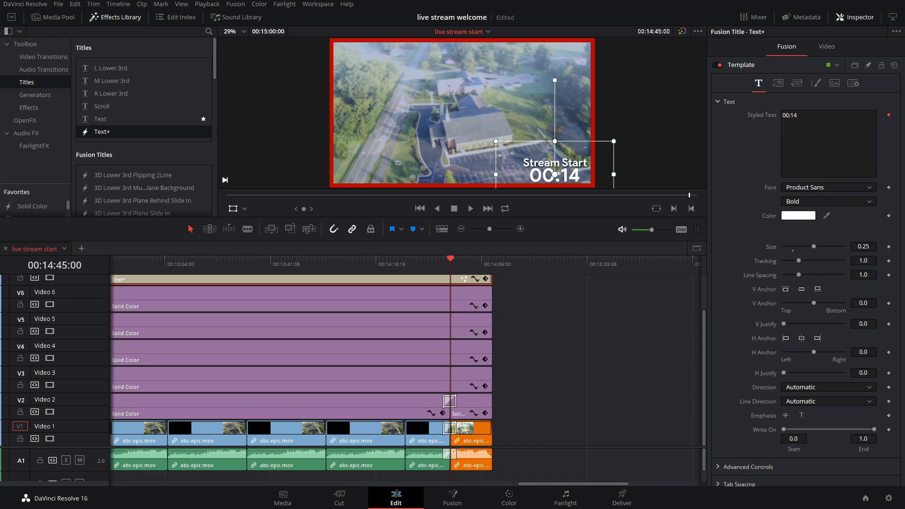
left_click(424, 259)
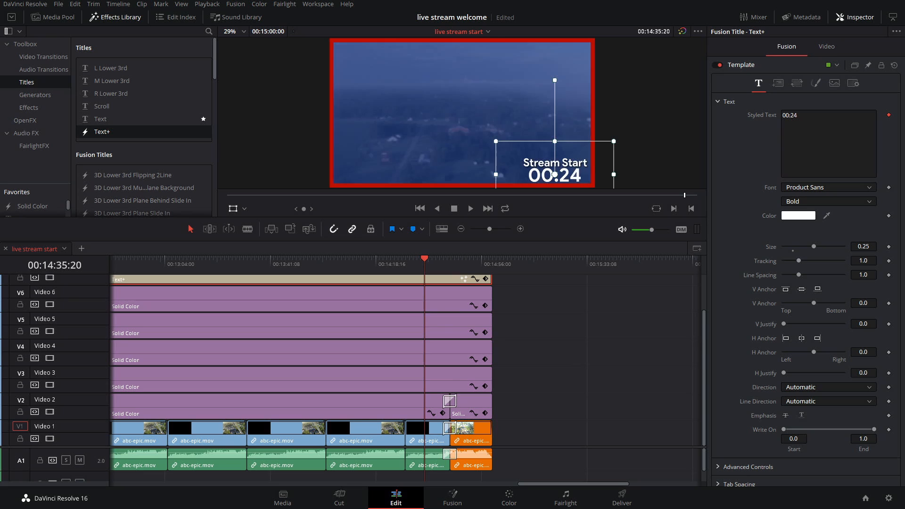
key("space")
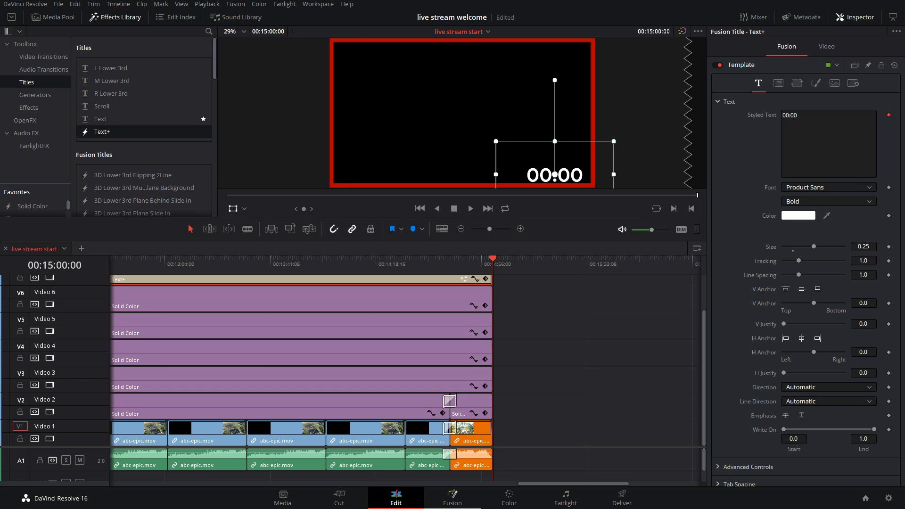
Step: Open the countdown title's Time Code modifier settings on the Fusion page
left_click(453, 499)
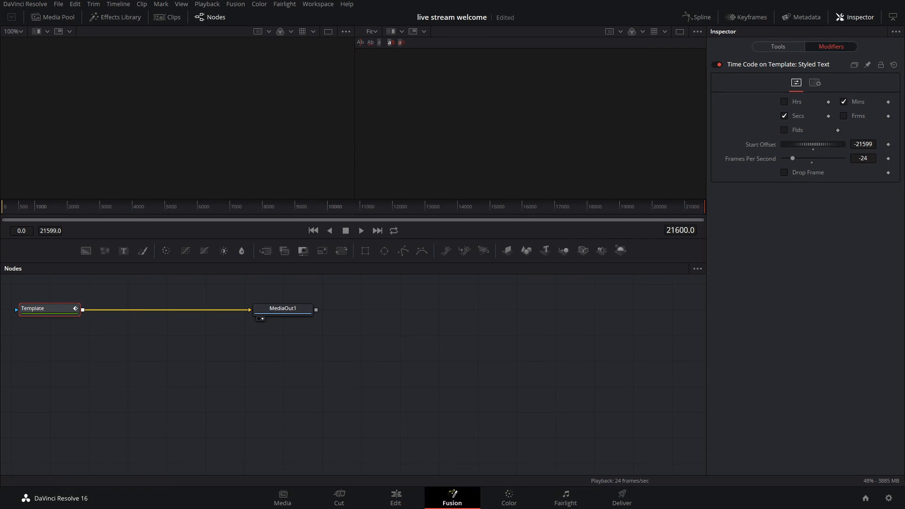